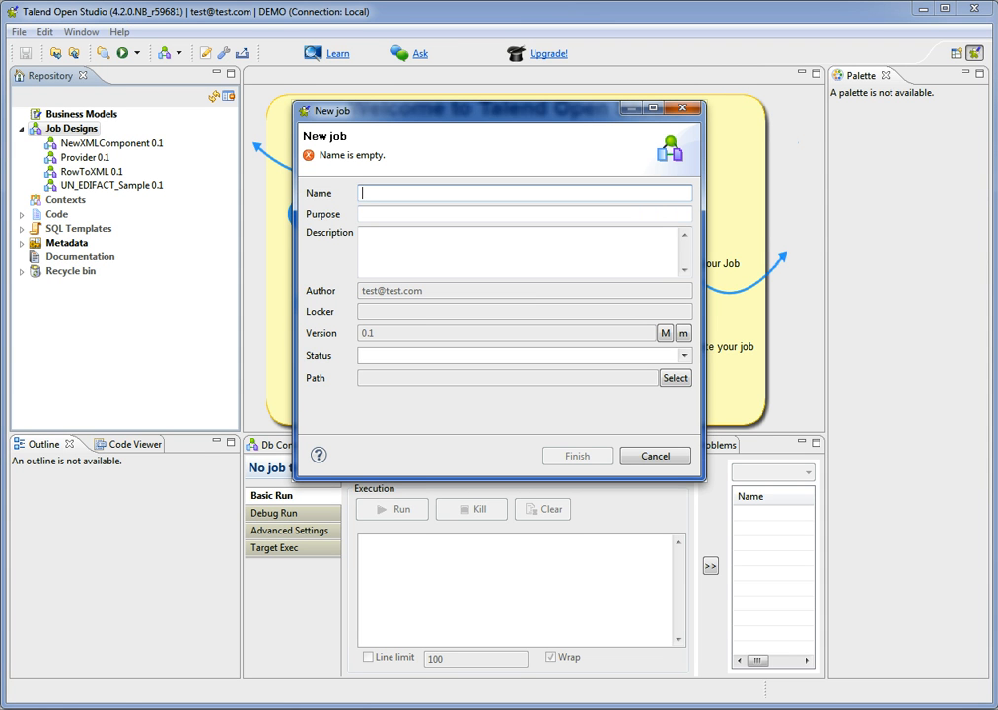
Create the job EDI_to_DB and place a tEDIFACTtoXML component on its design canvas.
text(Edi)
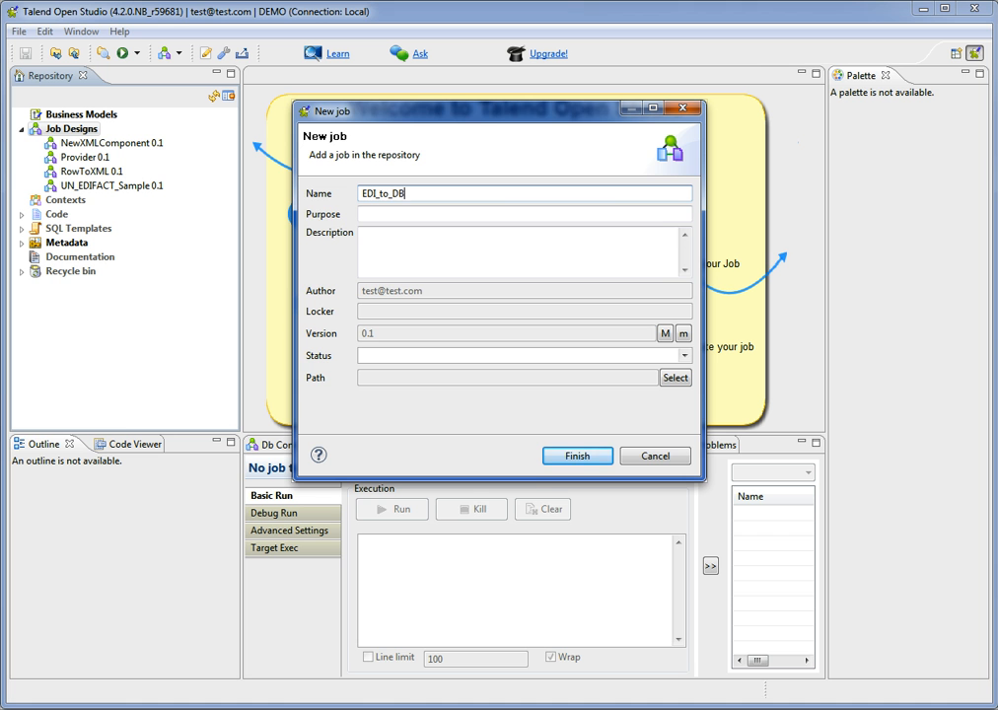
click(561, 462)
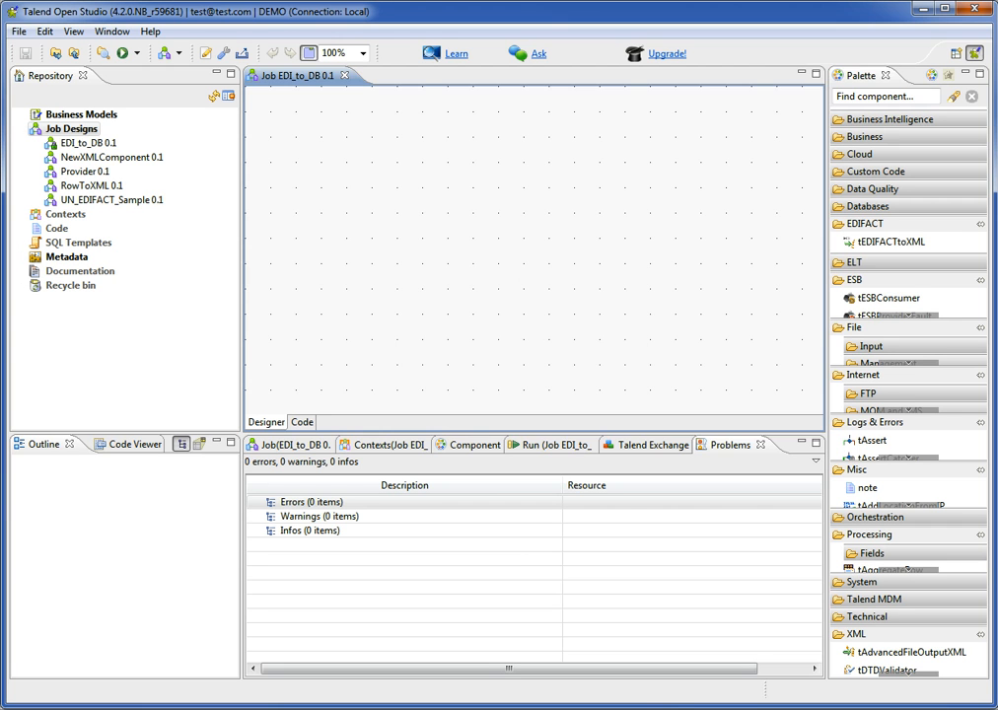
click(888, 95)
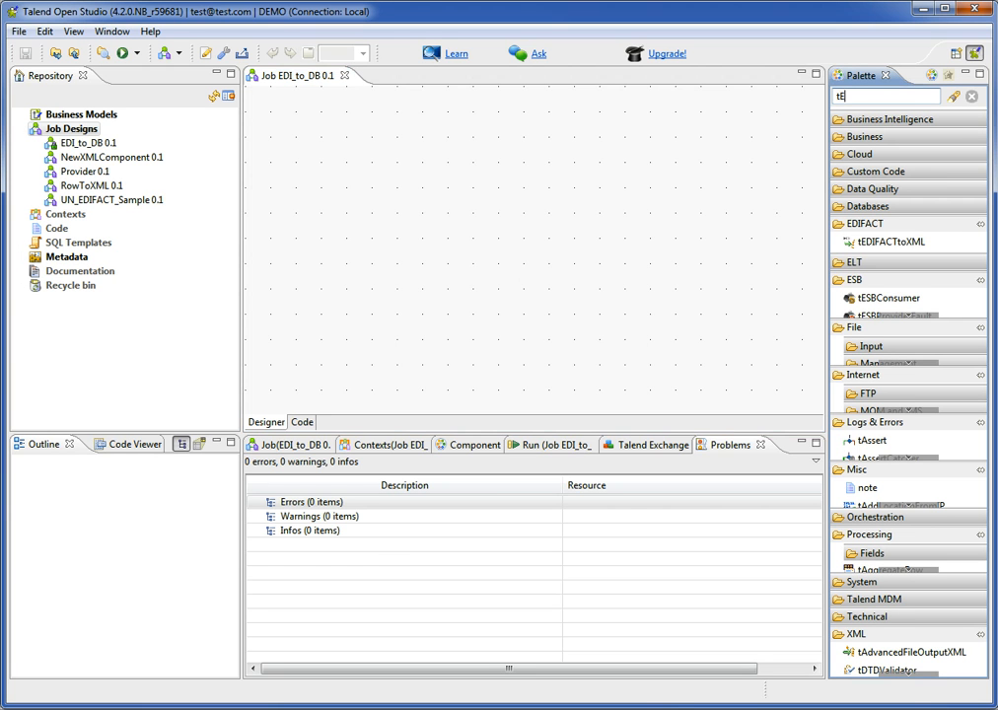
key(Return)
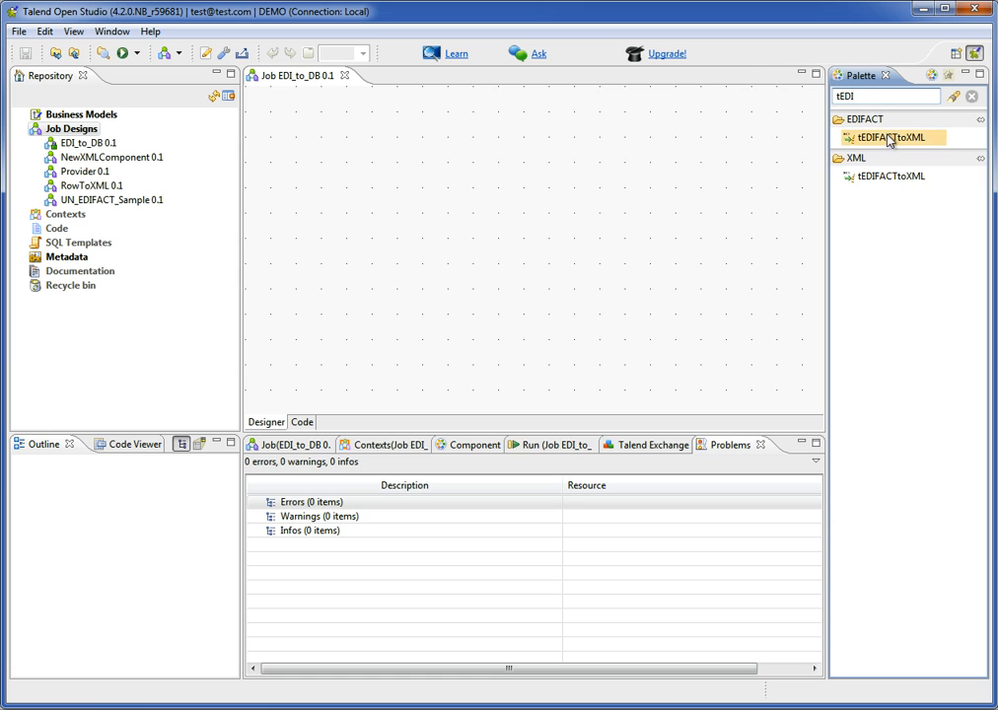
drag(892, 138, 311, 197)
Add a tXMLMap component beside tEDIFACTtoXML and shift both components slightly to the right on the canvas.
click(886, 96)
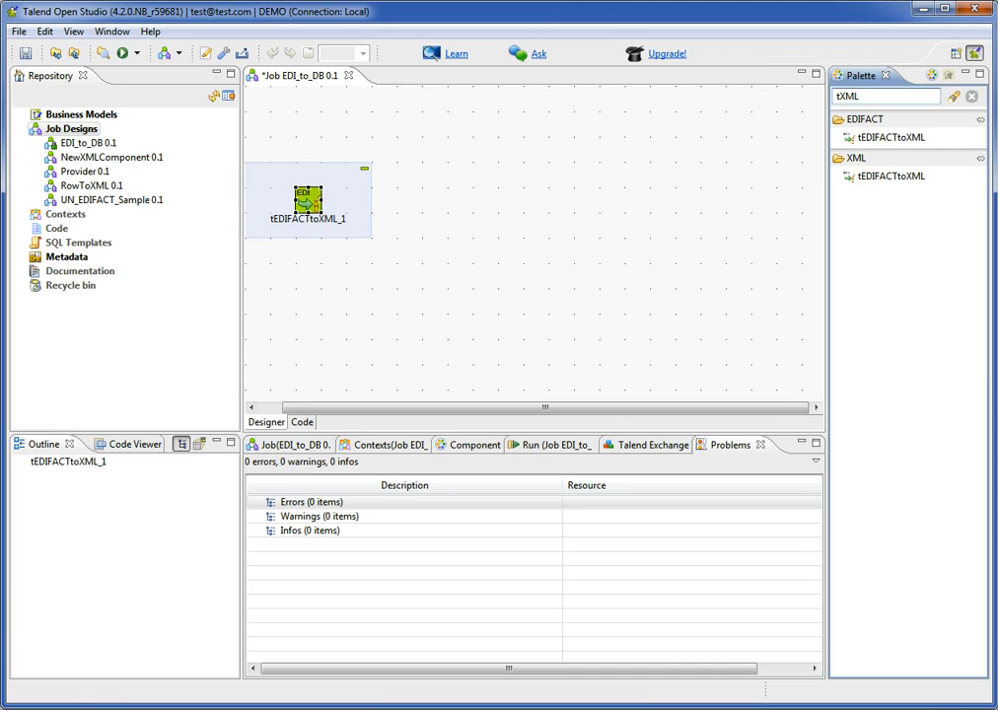
key(Return)
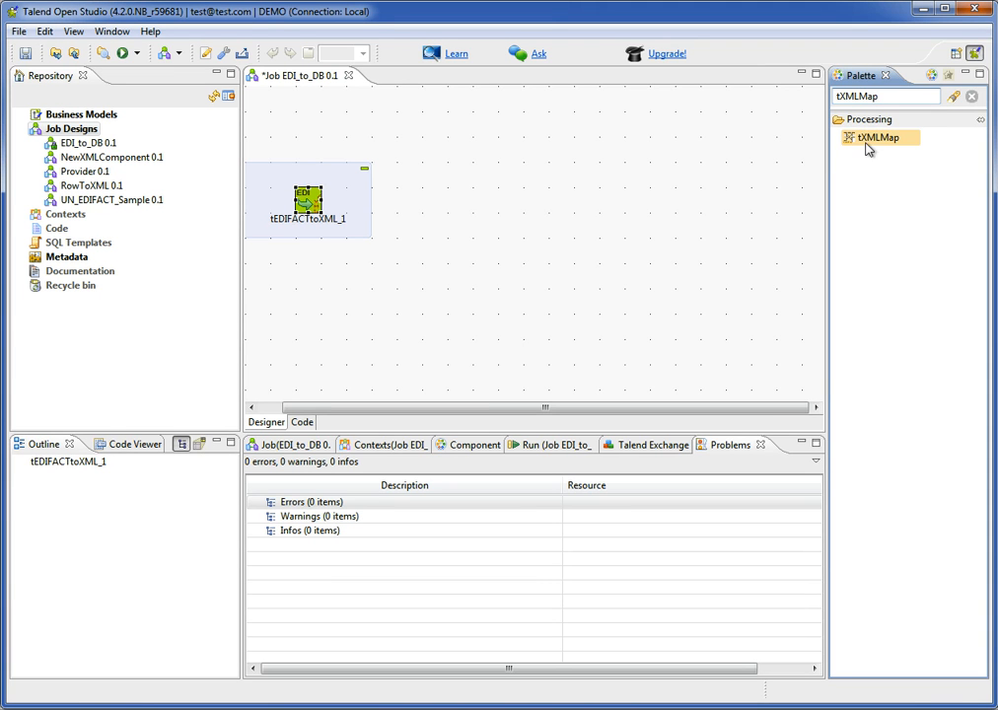
drag(871, 140, 472, 203)
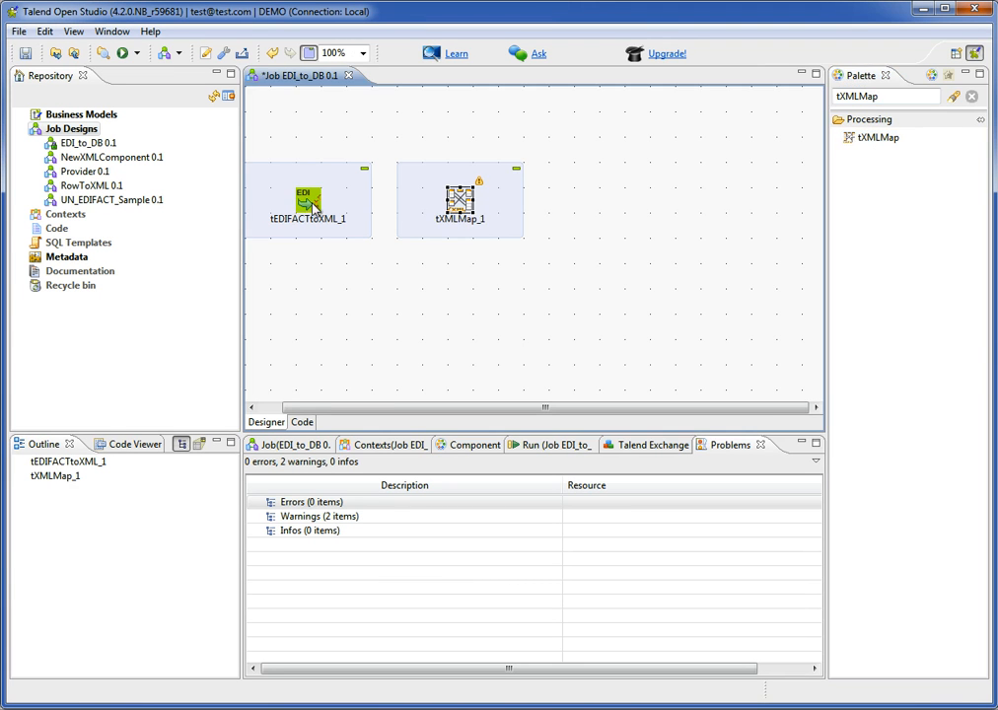
drag(327, 207, 354, 207)
drag(439, 212, 463, 212)
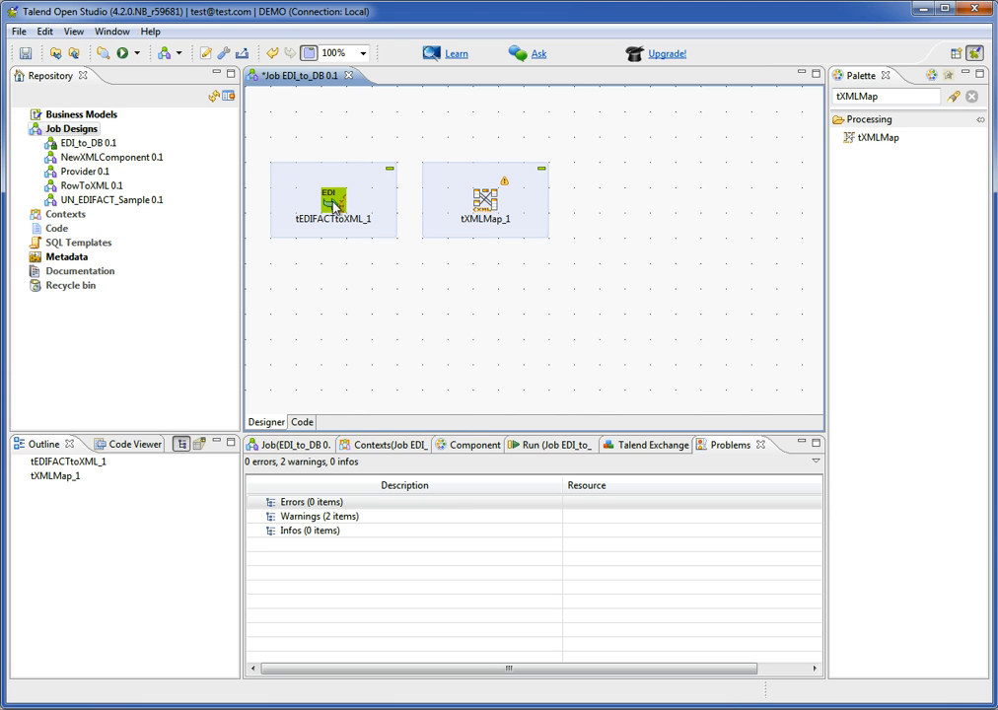
Add a tLogRow component to the right of tXMLMap and save the job.
click(483, 200)
click(886, 97)
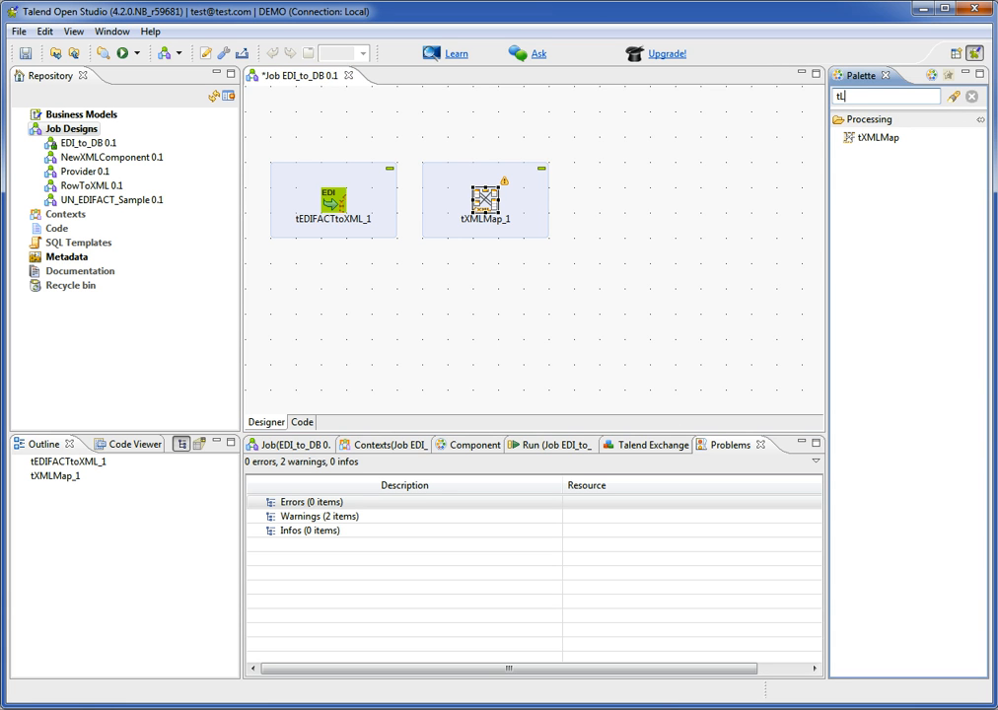
text(tLog)
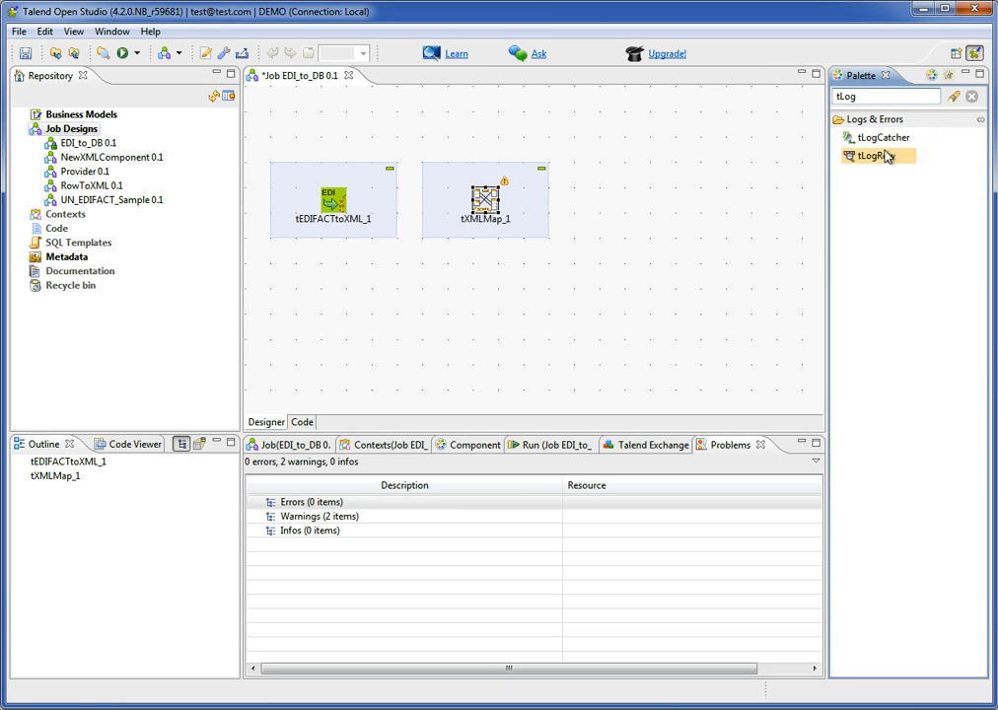
drag(878, 156, 631, 203)
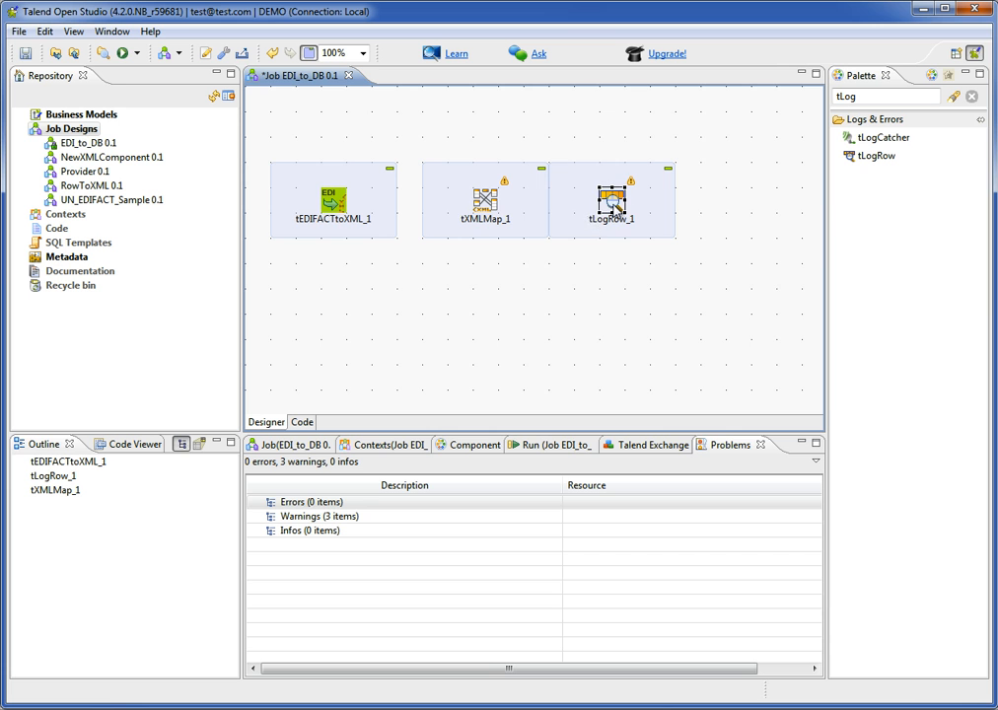
click(24, 54)
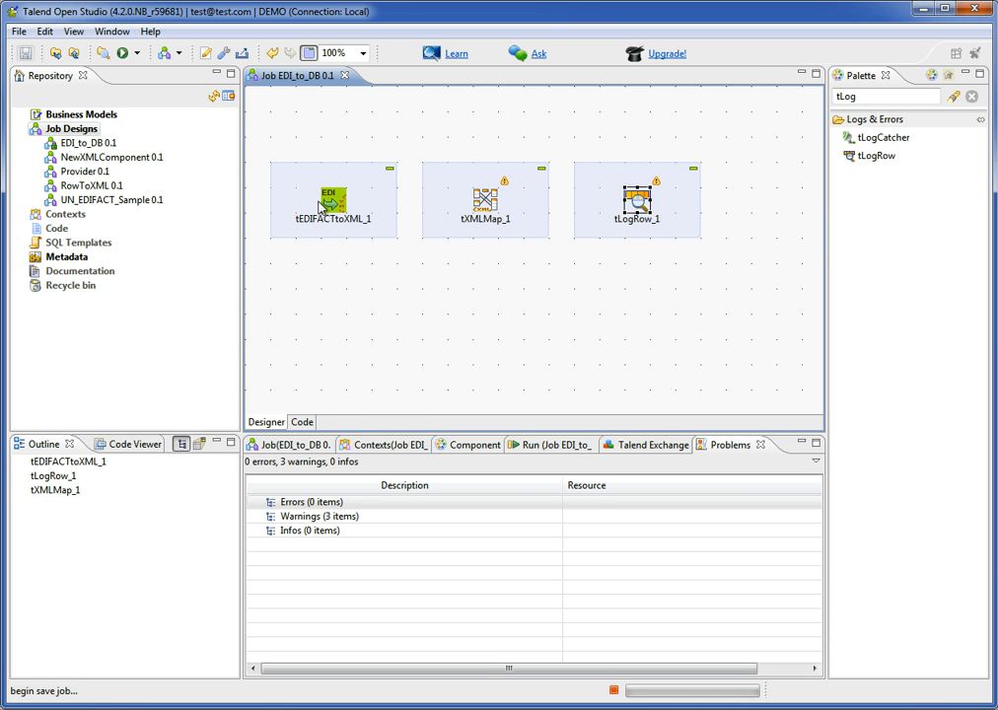
Connect tEDIFACTtoXML to tXMLMap with a Main row link.
right_click(333, 205)
mouse_move(407, 214)
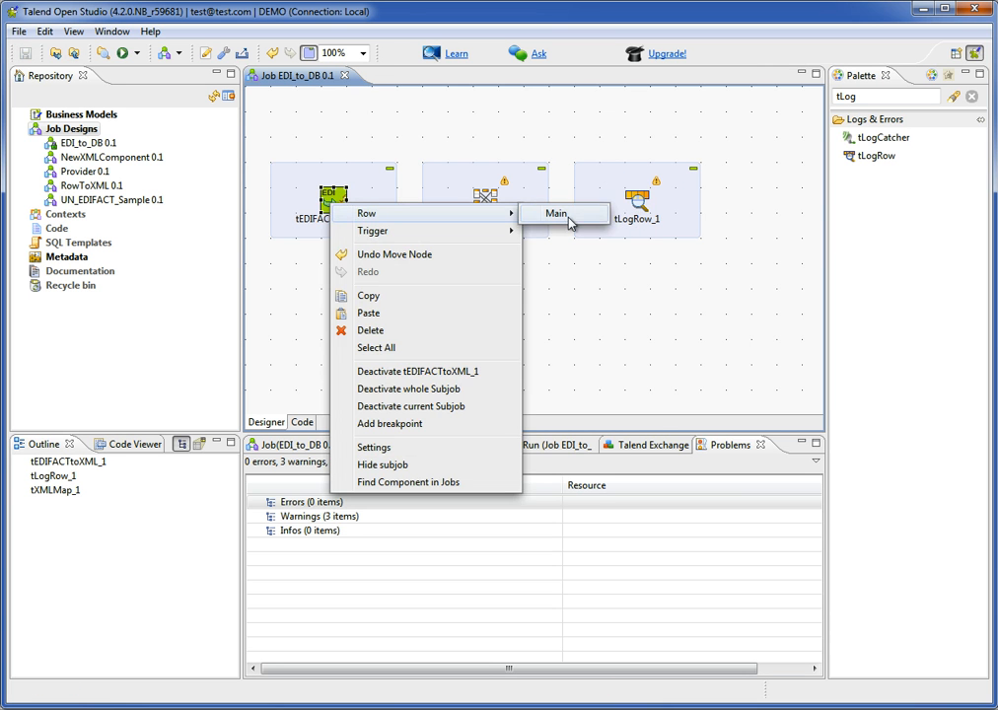
click(564, 215)
click(493, 207)
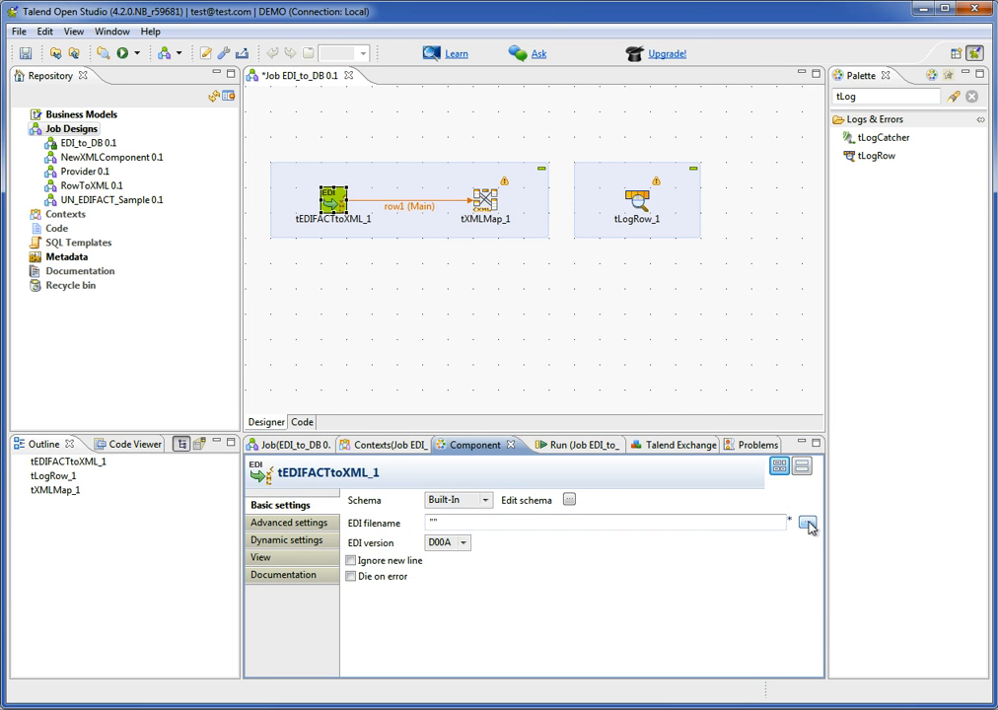
Set the EDI filename of tEDIFACTtoXML to the file 97b_invoic.edi in C:/TEMP.
click(808, 522)
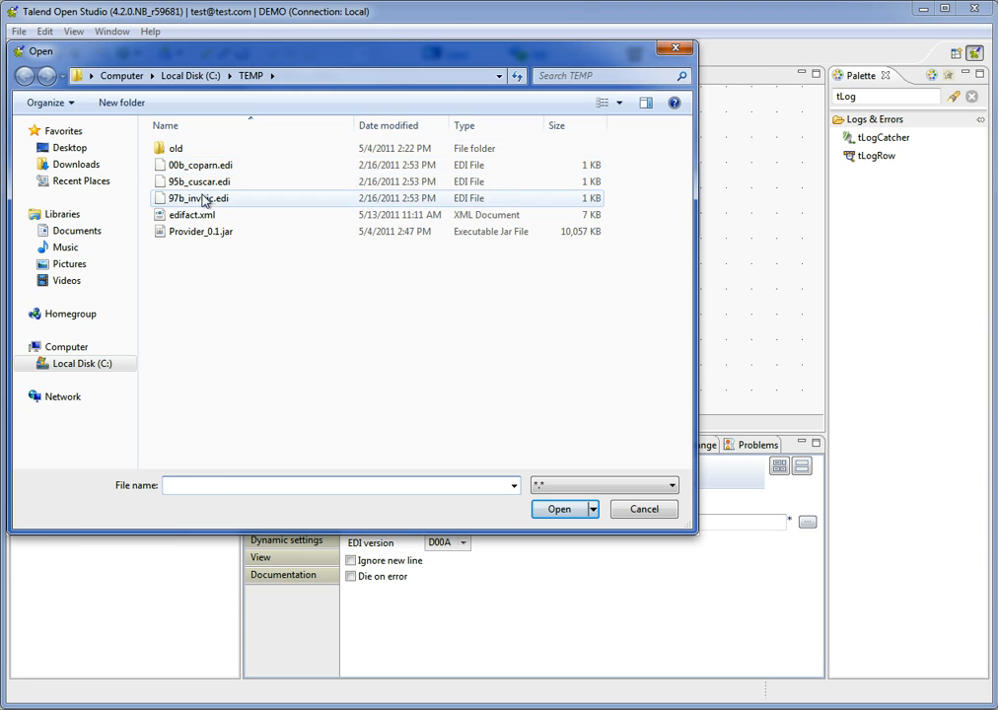
click(209, 202)
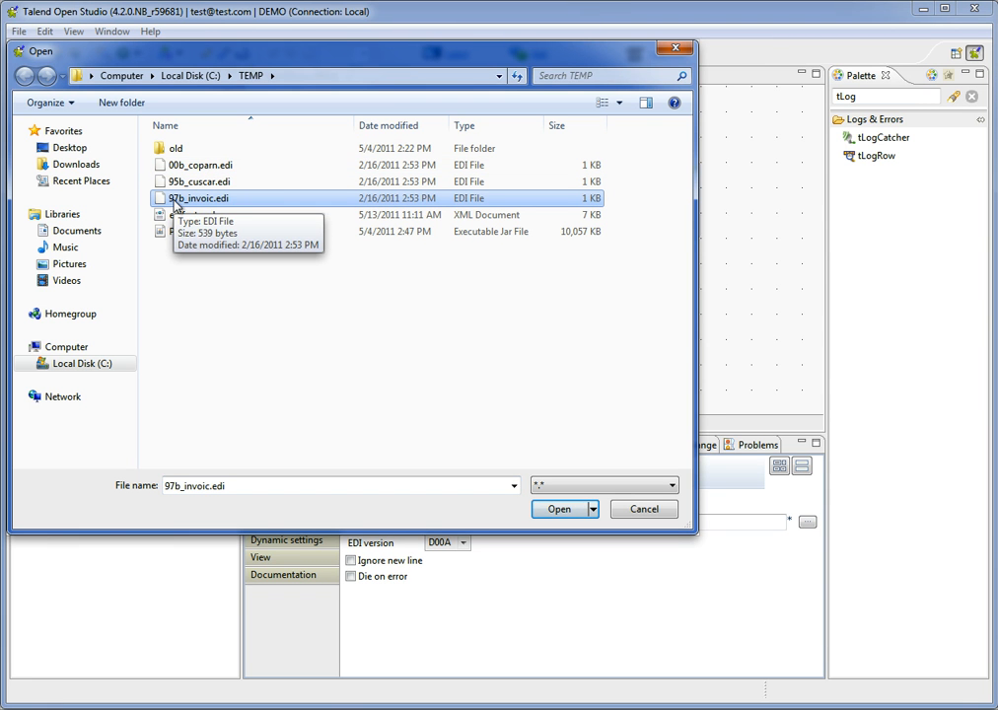
click(559, 510)
Set the EDI version to D97B with Ignore new line enabled, and save the job.
click(464, 544)
scroll(467, 594, down, 2)
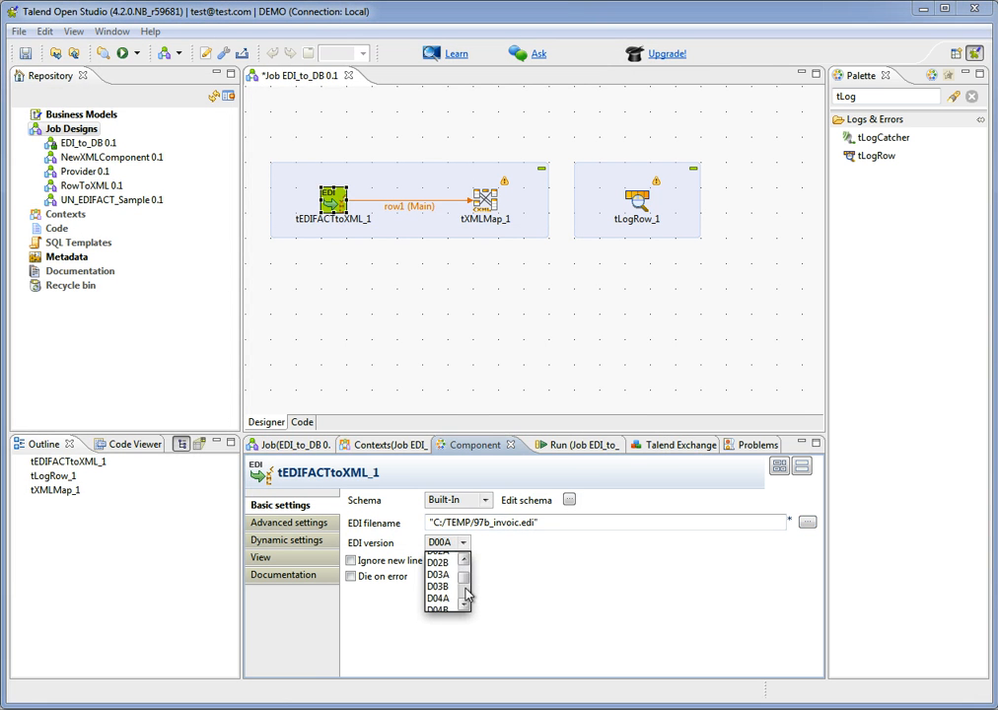
scroll(467, 594, down, 3)
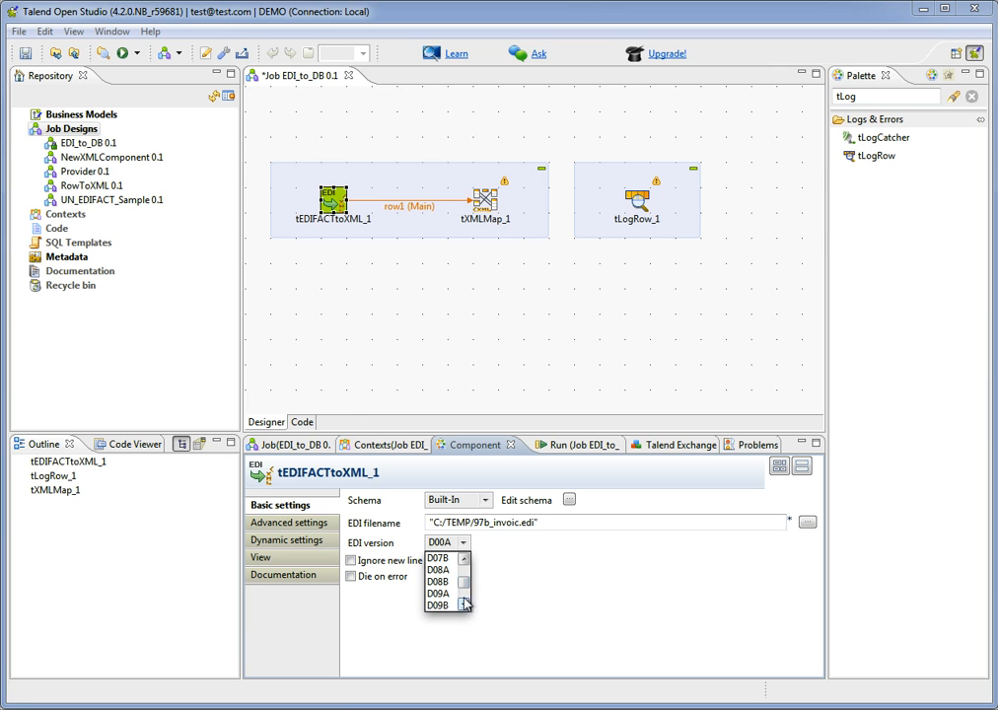
click(463, 604)
click(464, 604)
click(463, 603)
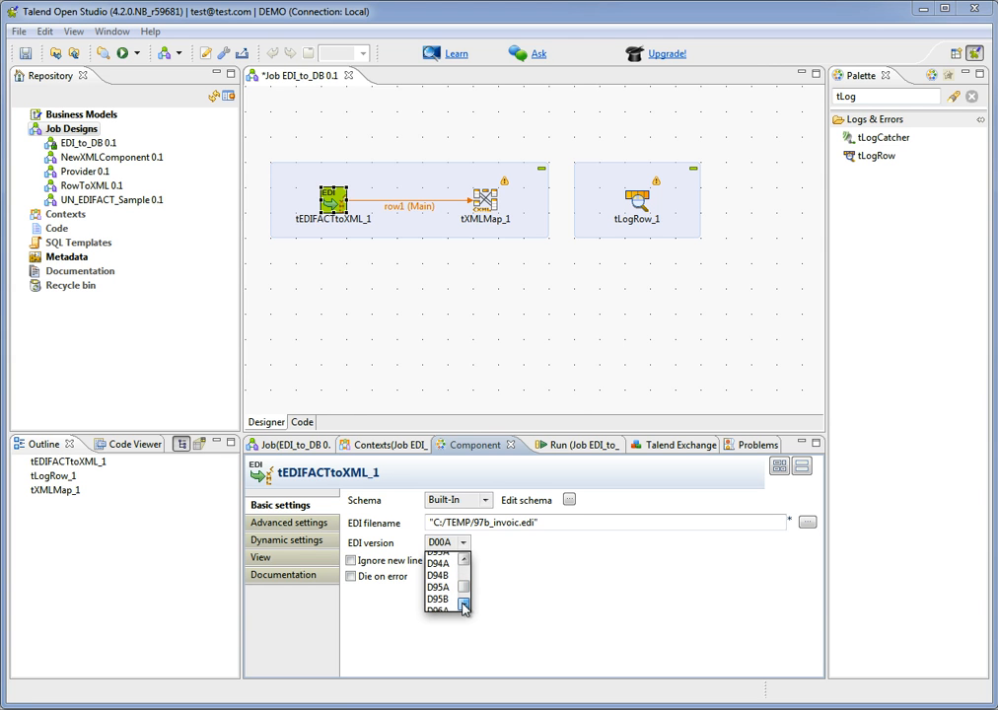
click(464, 604)
click(464, 604)
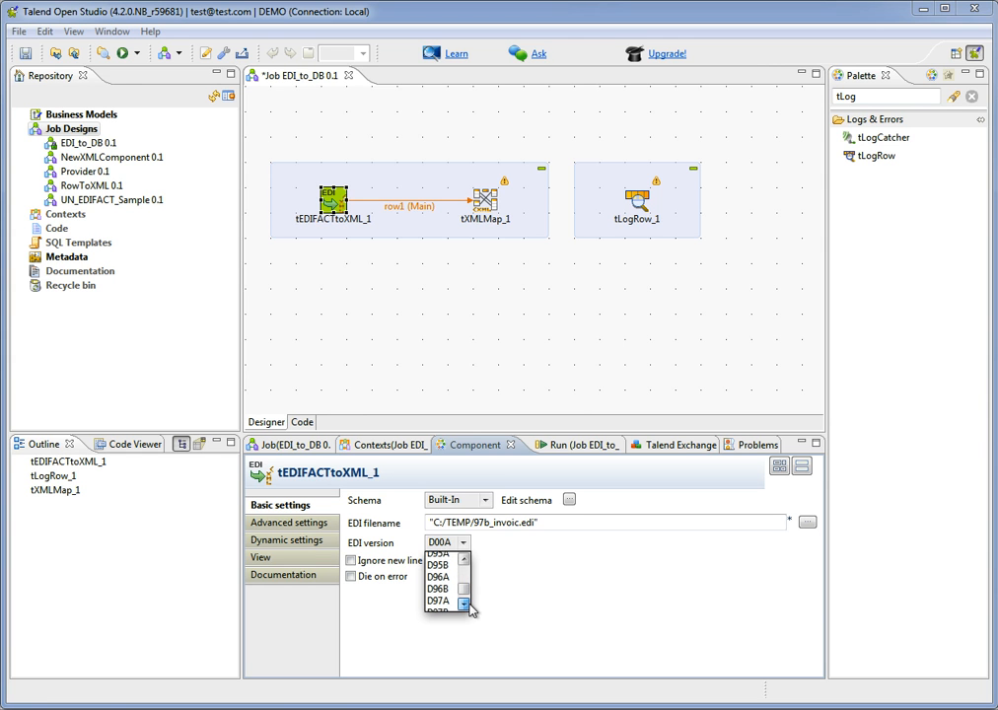
scroll(446, 604, down, 1)
click(443, 604)
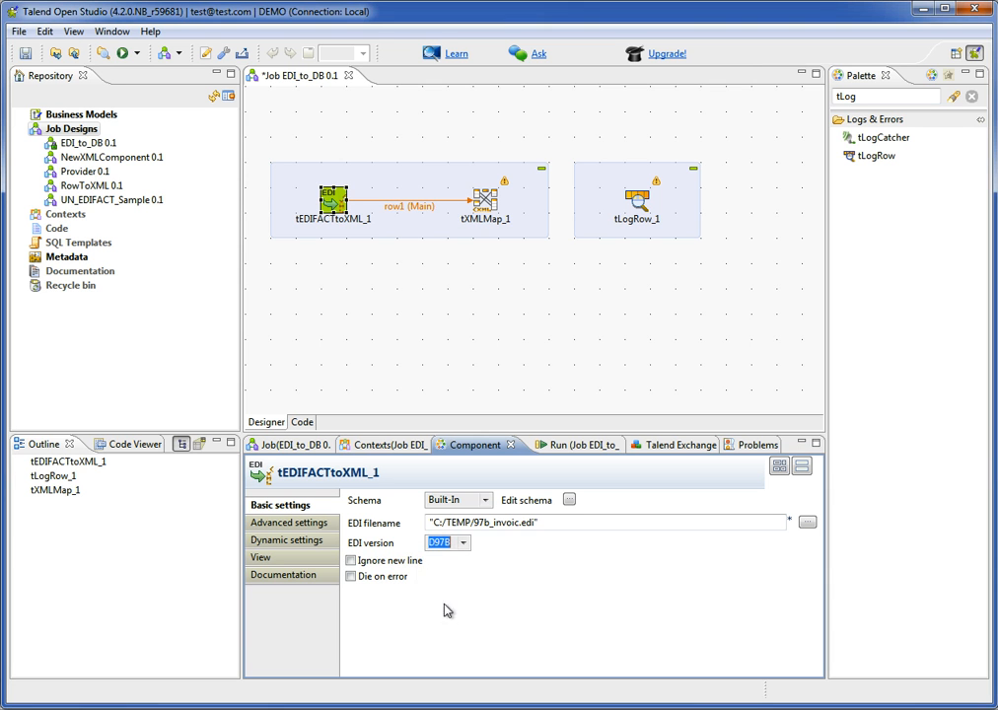
click(375, 570)
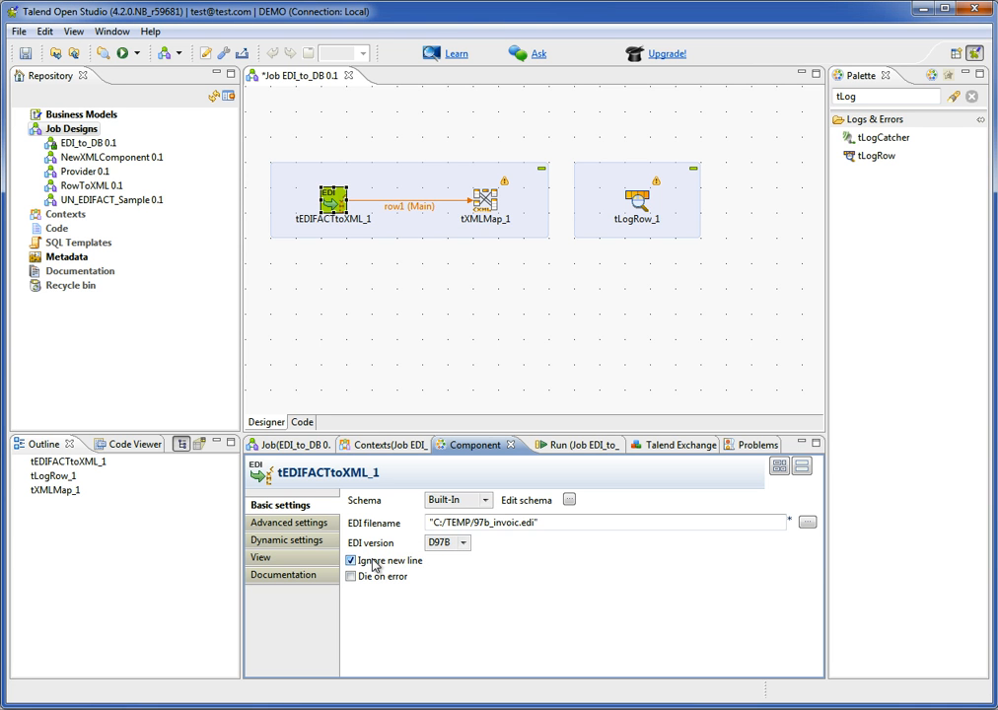
click(24, 55)
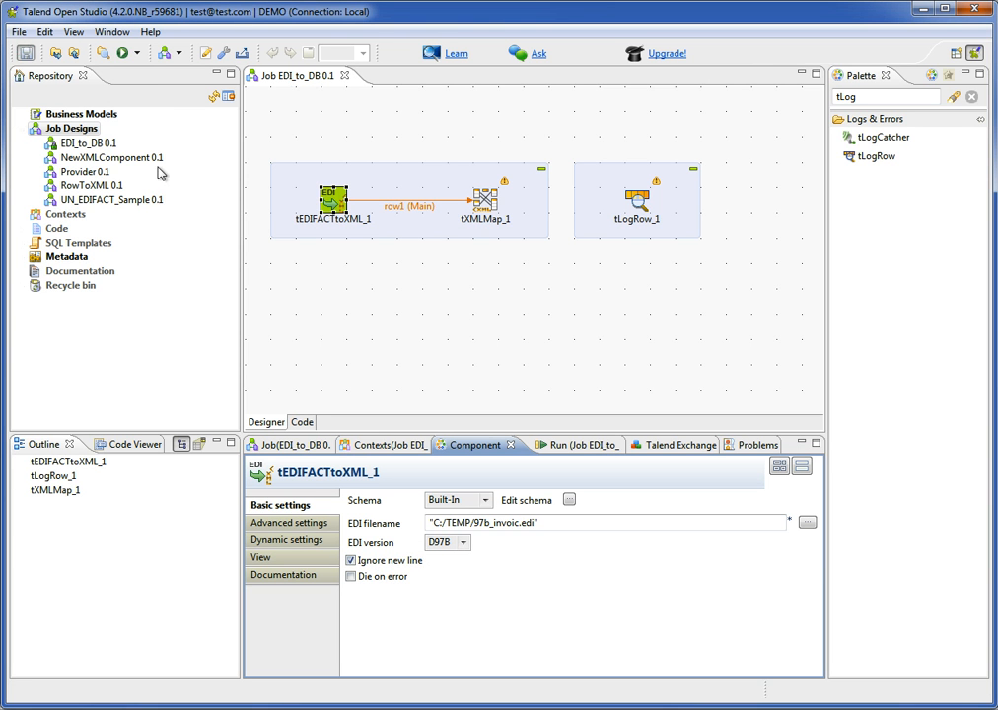
Connect tXMLMap to tLogRow with a new Main output named invoices.
click(490, 204)
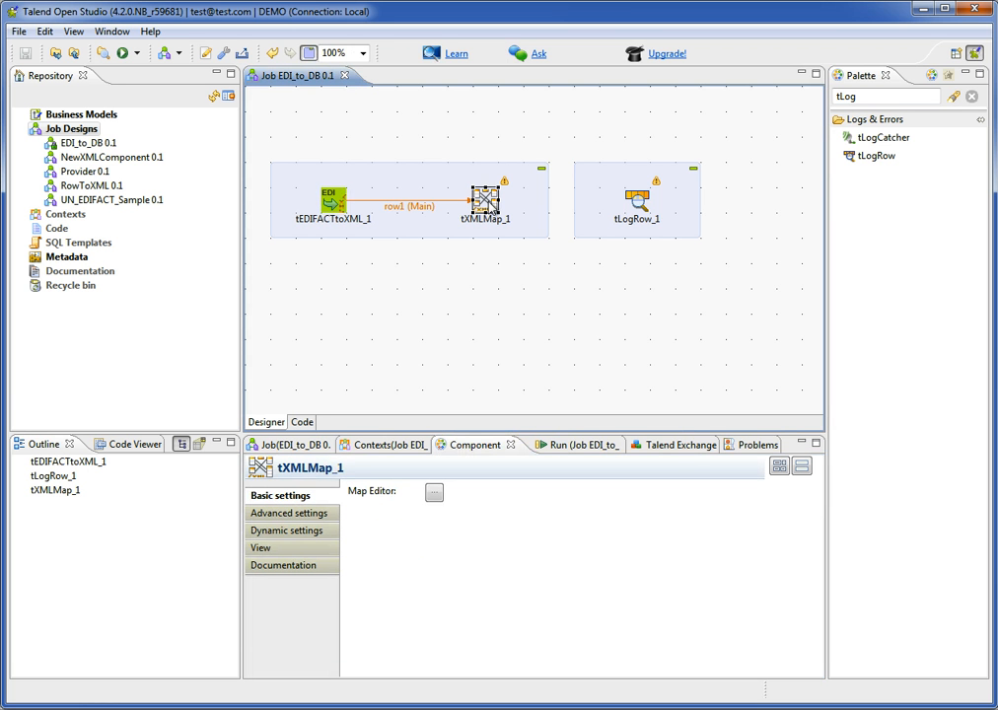
right_click(490, 204)
mouse_move(555, 214)
click(712, 214)
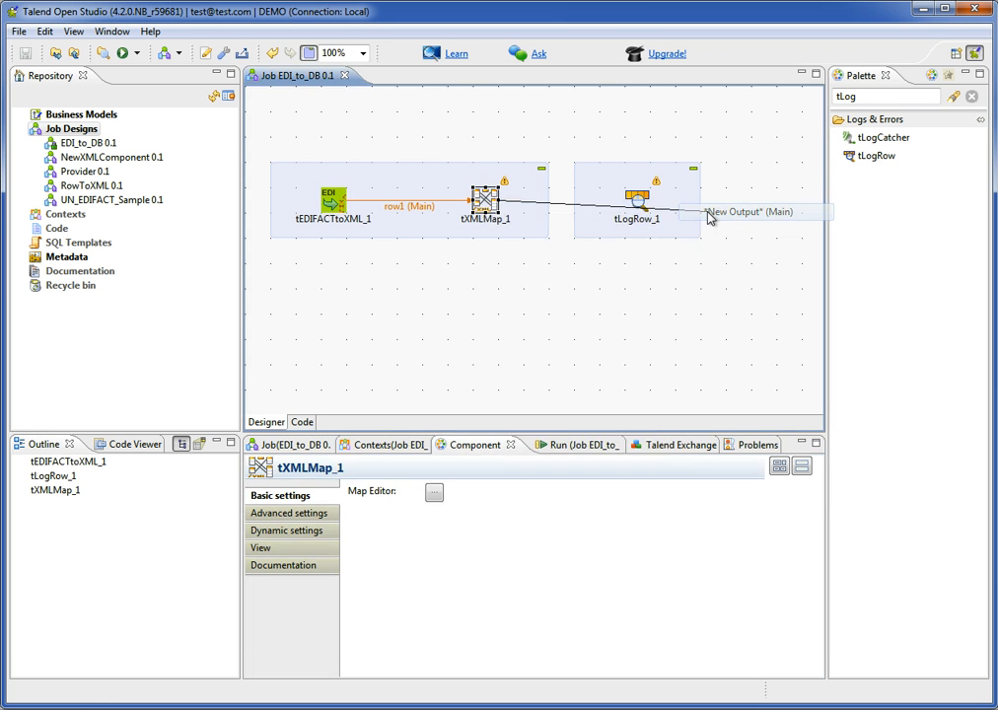
click(639, 204)
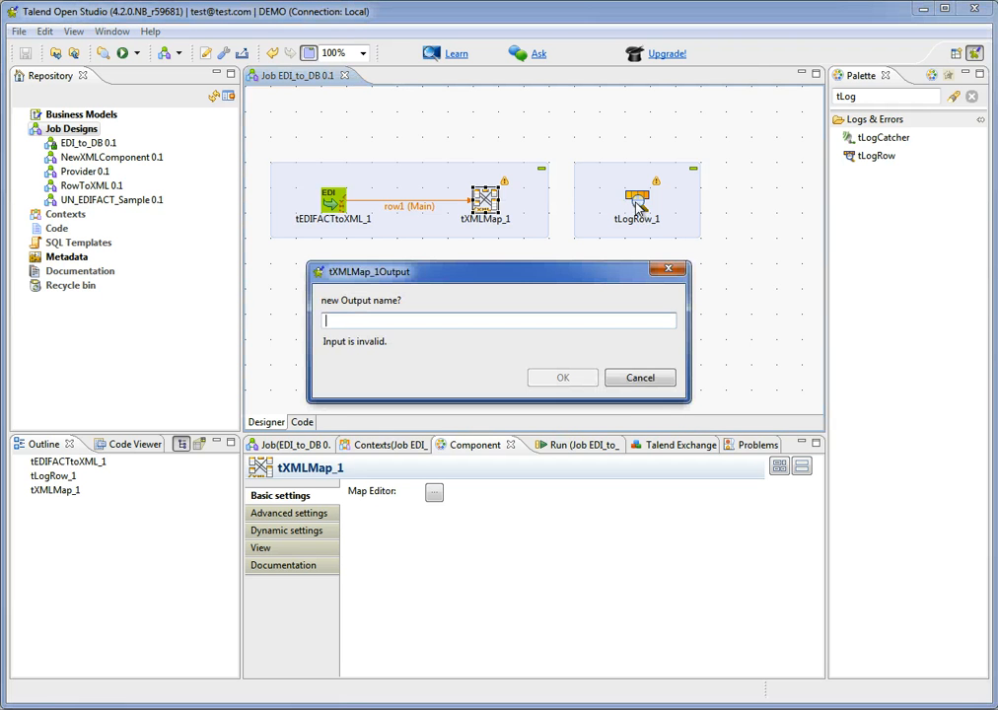
text(invoices)
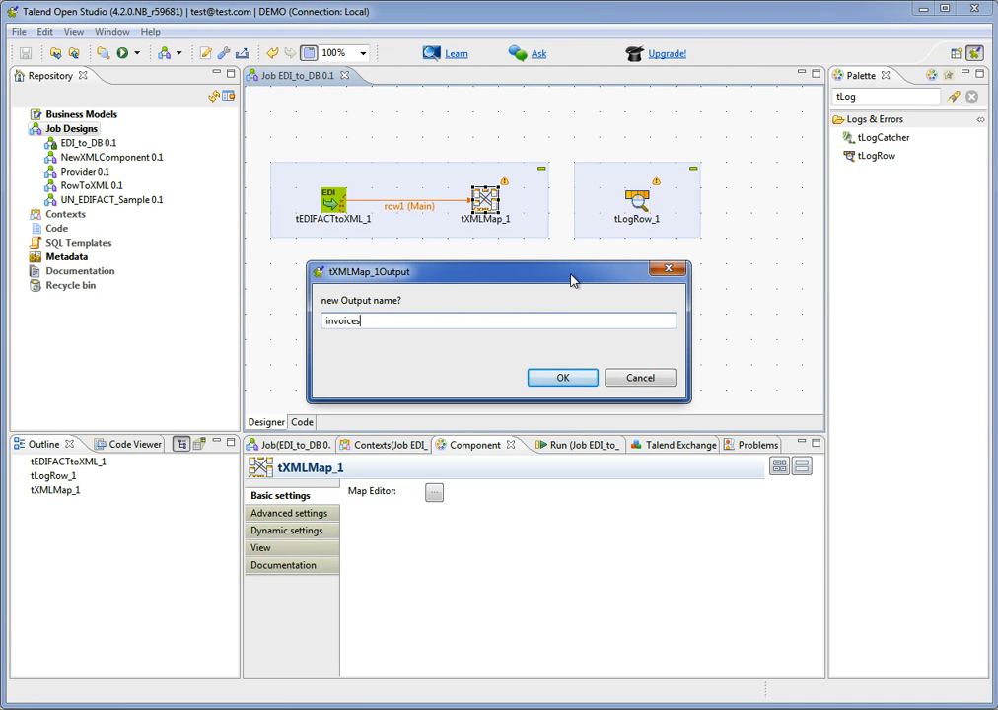
key(Return)
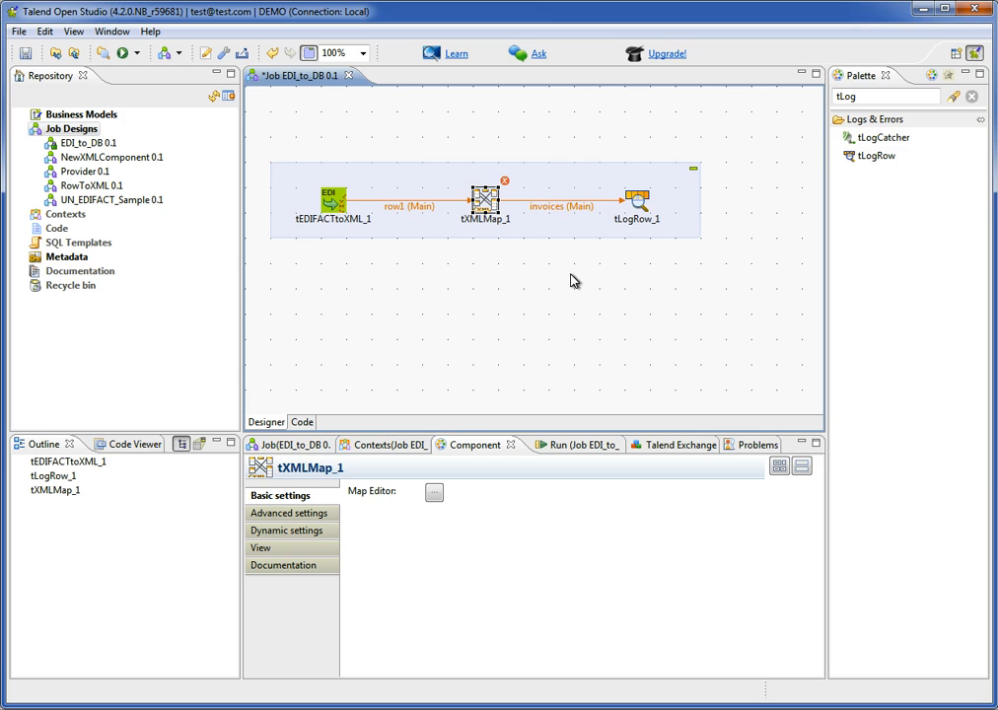
click(558, 207)
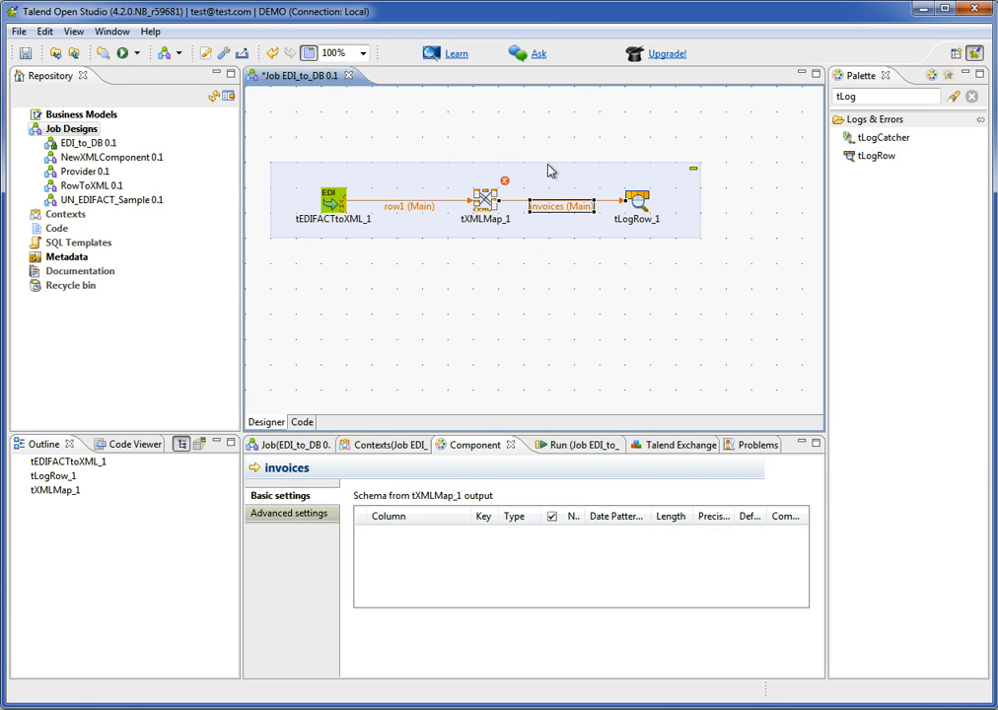
click(506, 304)
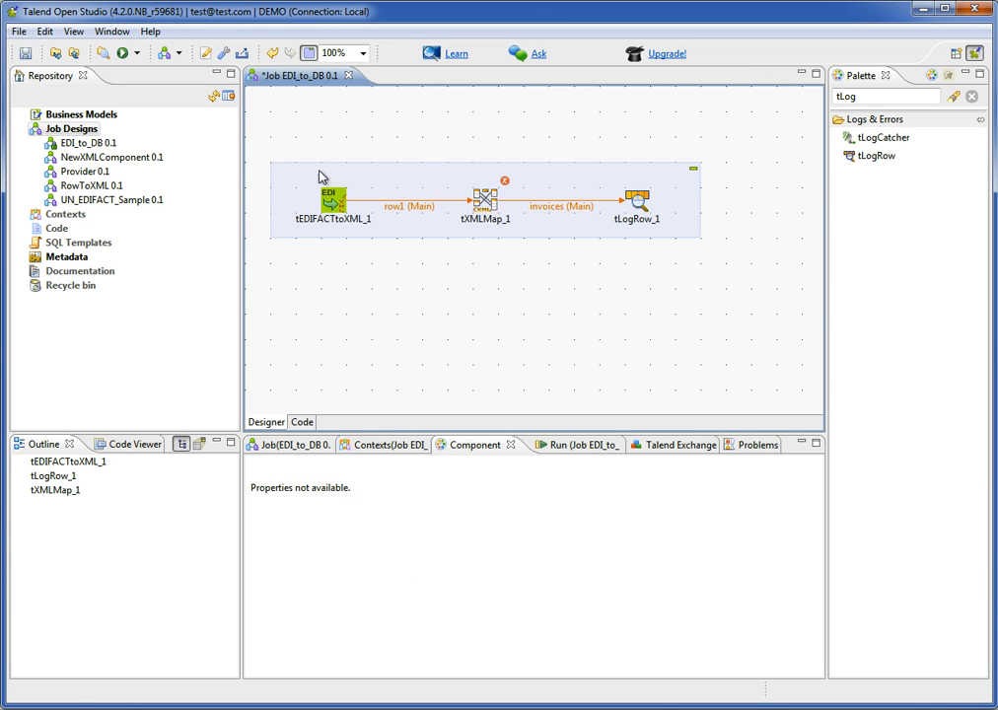
Open the tXMLMap editor and import the structure of edifact.xml into the document column of the row1 input.
double_click(485, 204)
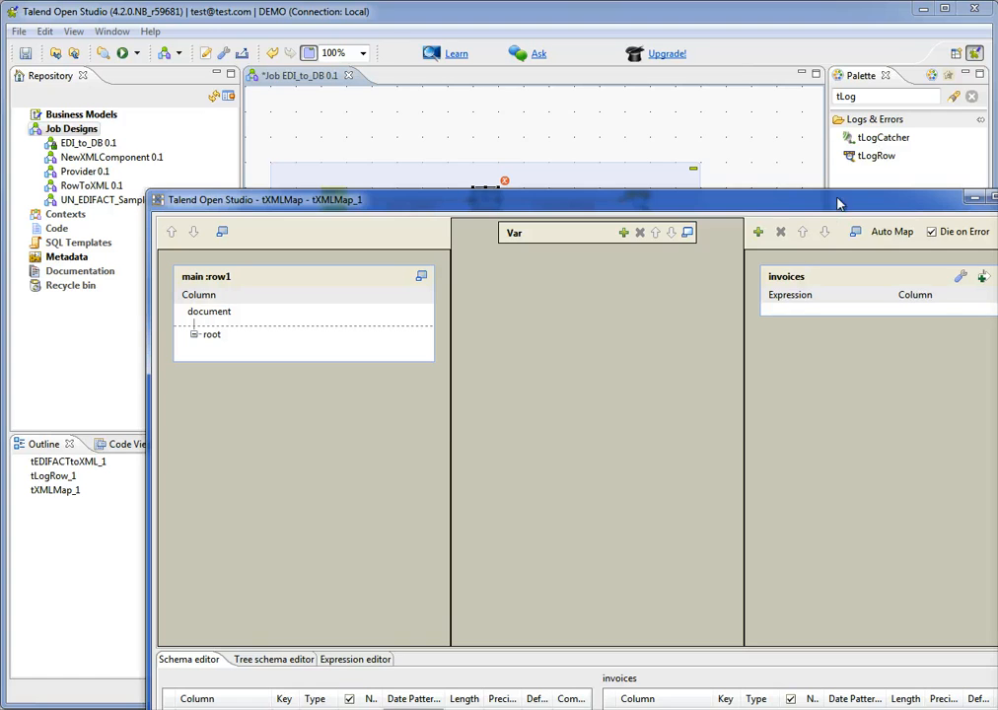
drag(838, 203, 720, 40)
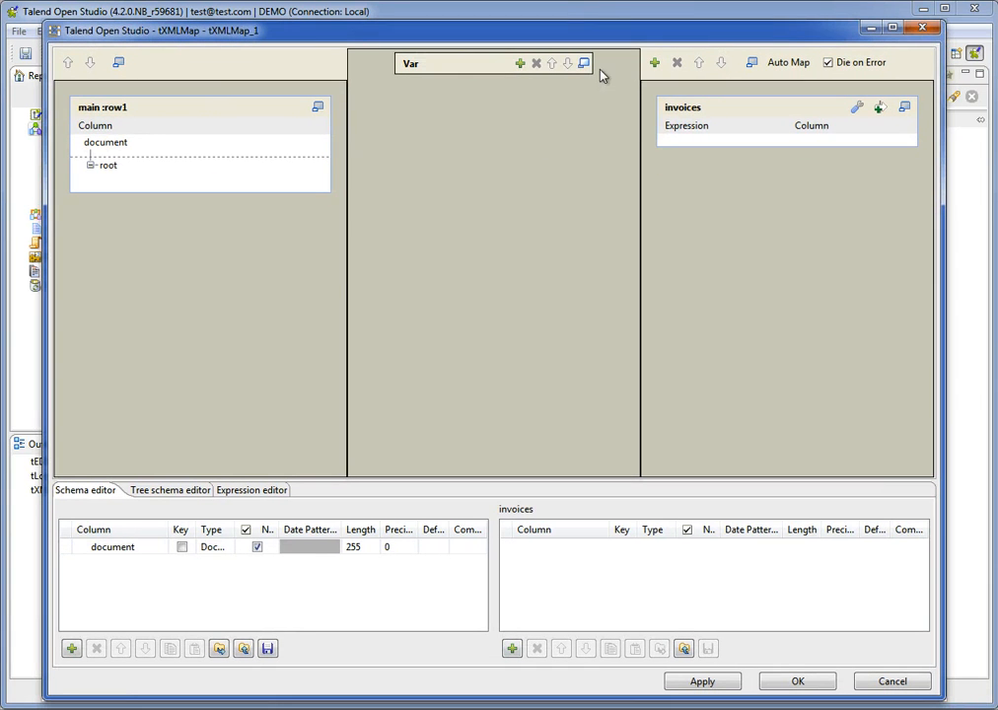
click(192, 153)
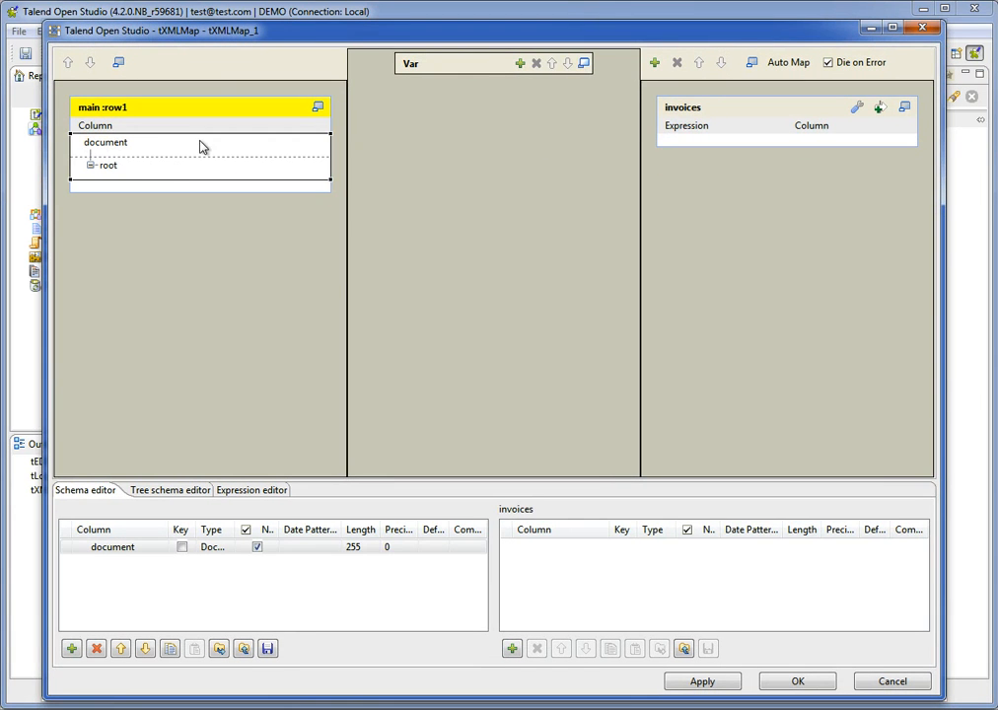
click(134, 169)
right_click(124, 151)
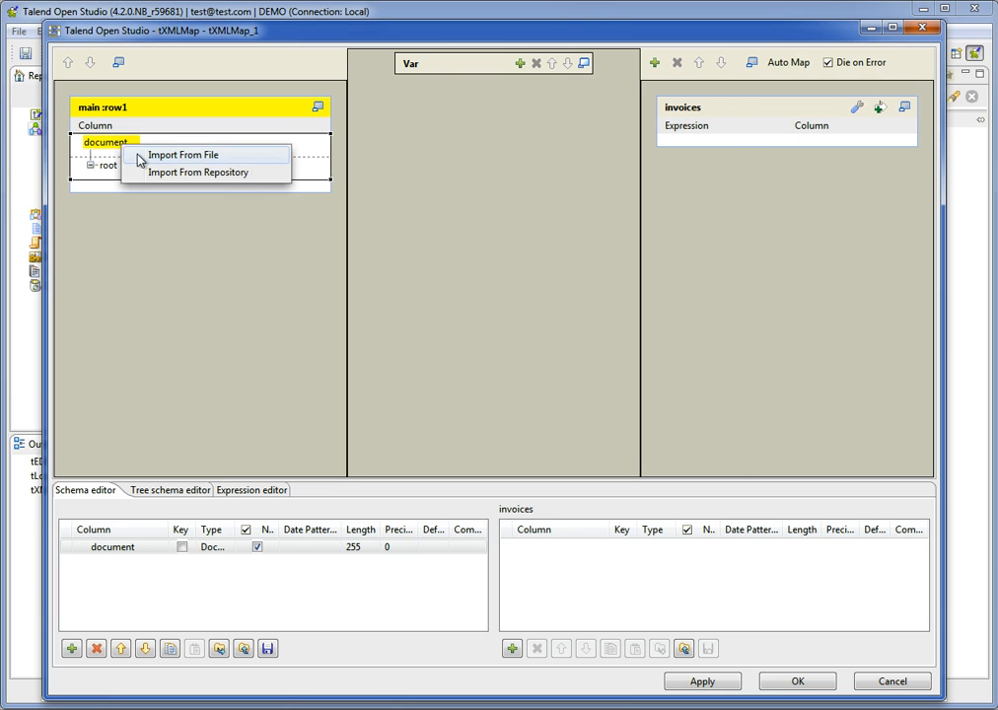
click(138, 155)
double_click(235, 218)
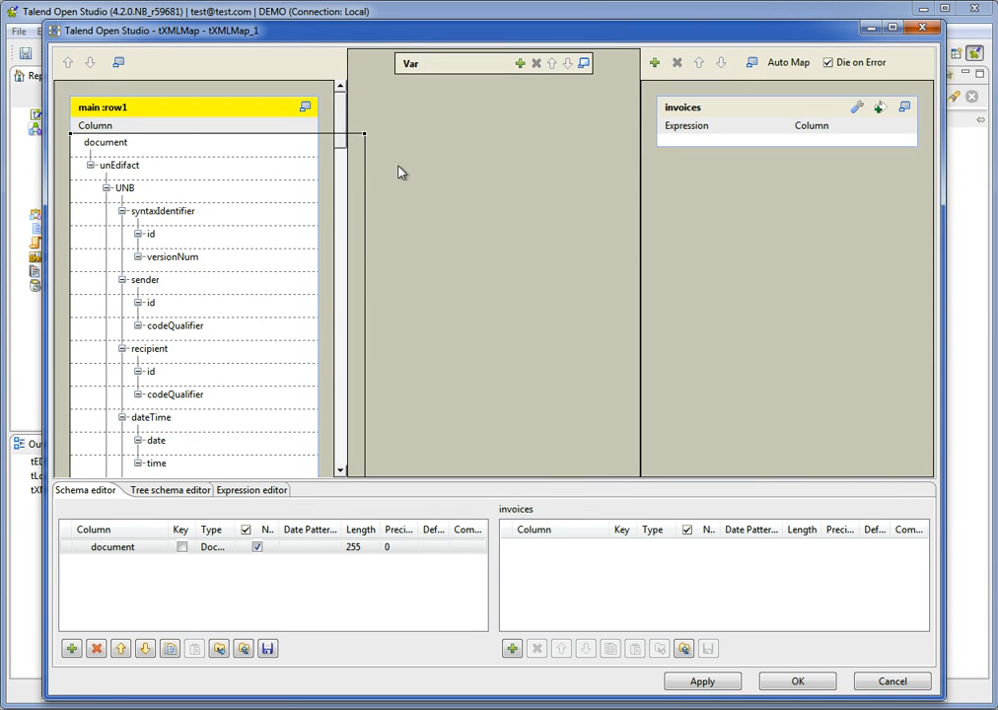
Add a column named itemID to the schema of the invoices output.
drag(341, 128, 341, 99)
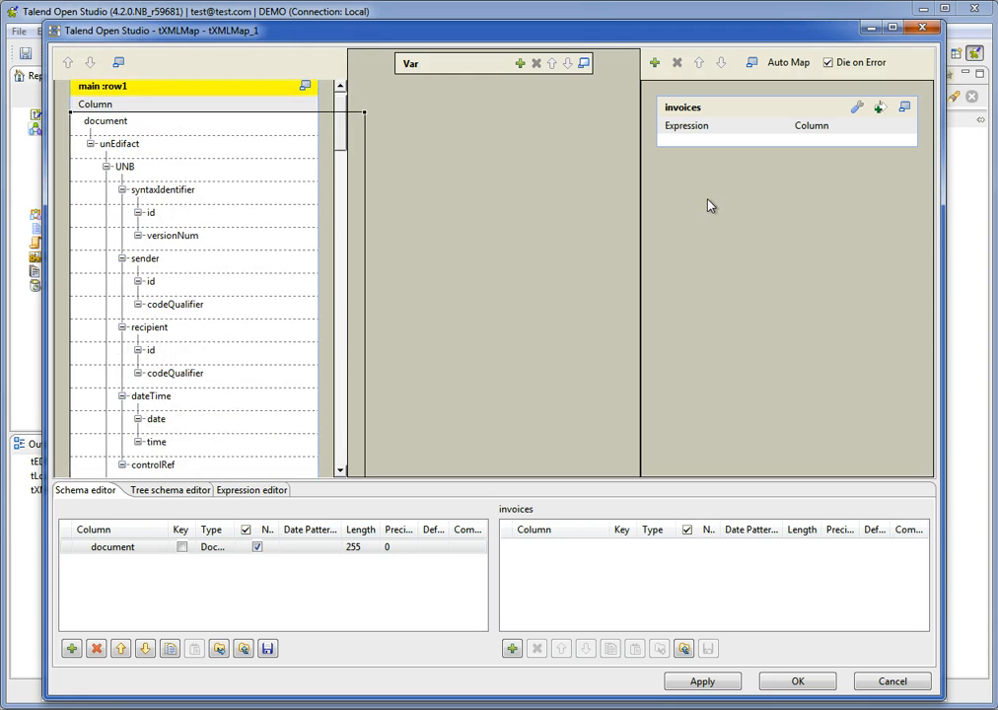
click(512, 648)
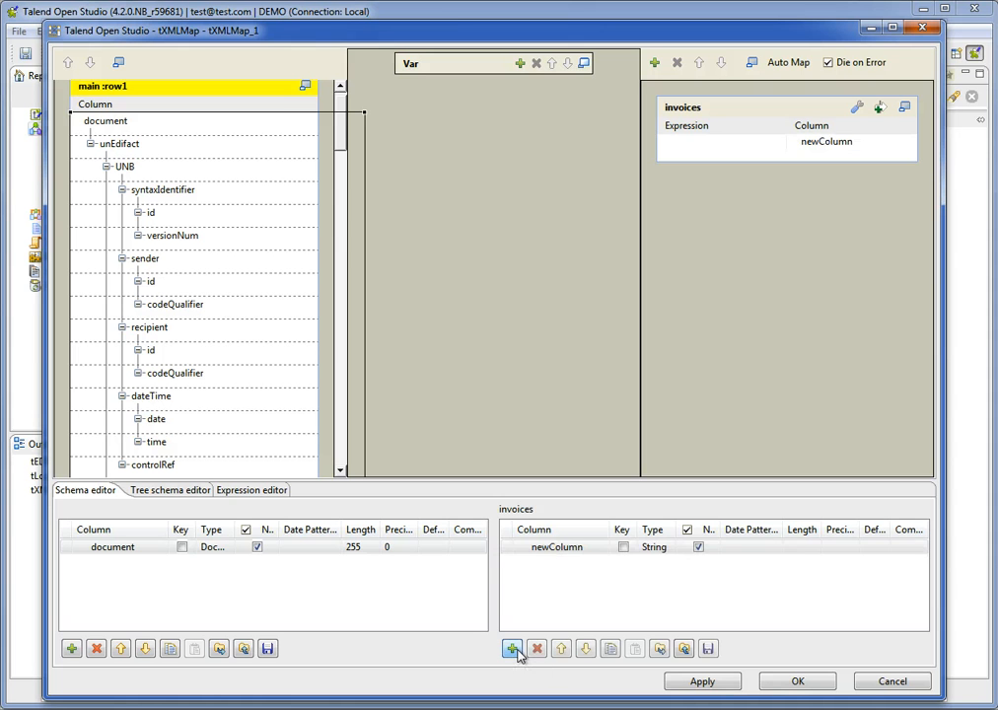
click(560, 551)
click(564, 552)
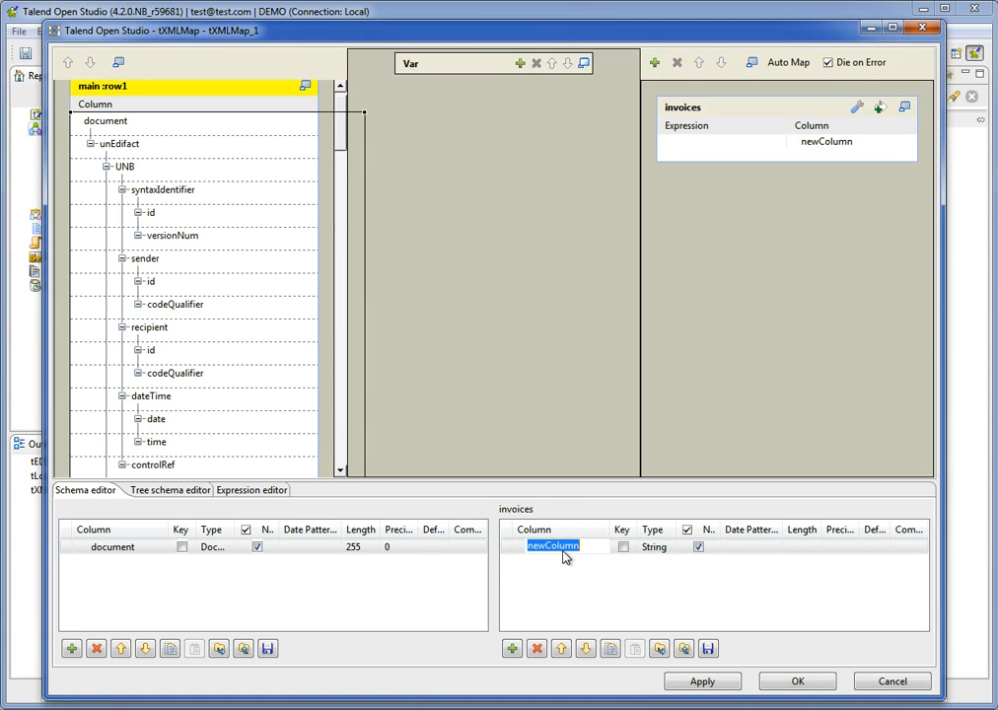
text(ivemID)
key(Return)
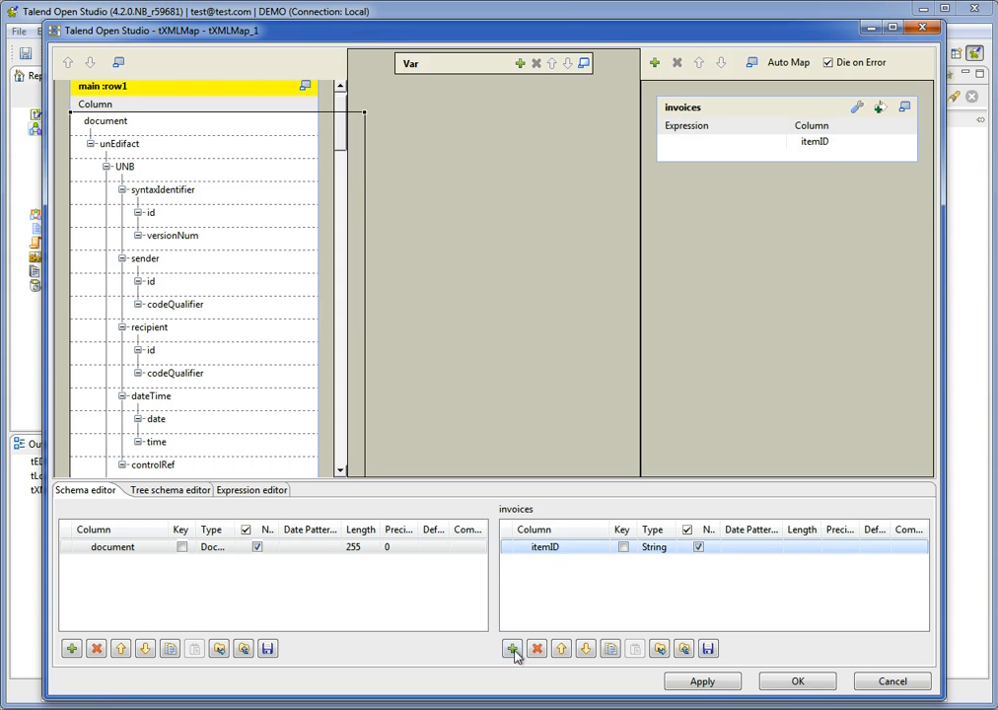
Add a second column named itemDescription to the invoices output schema.
click(512, 648)
click(570, 562)
text(i)
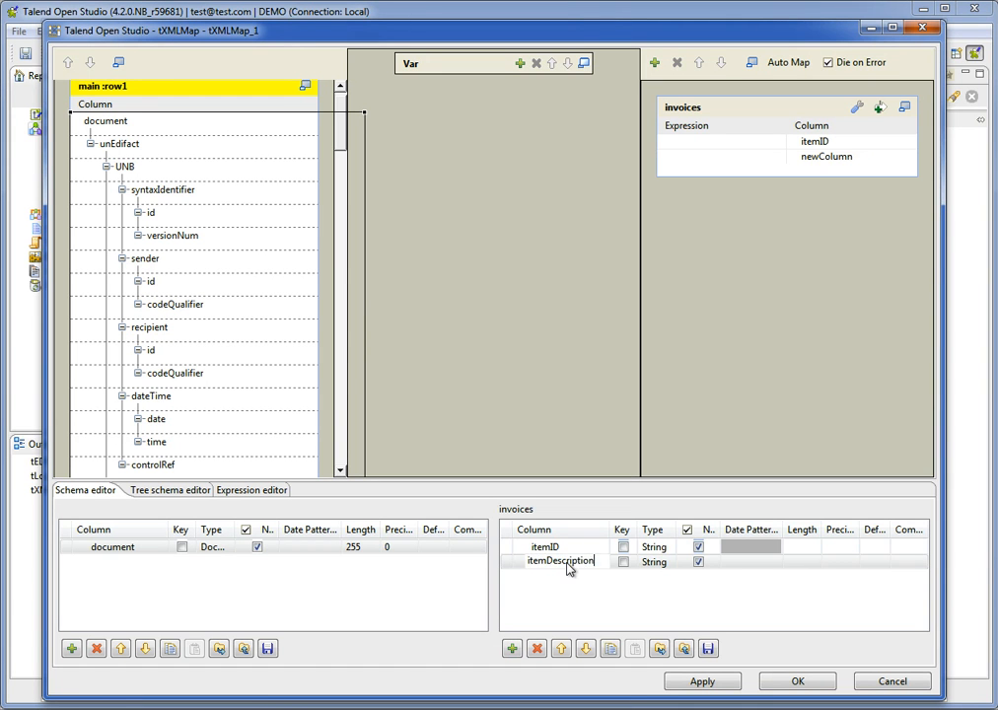
text(temDescription)
key(Return)
Rename the itemID column of the invoices output to item and apply the change.
click(564, 547)
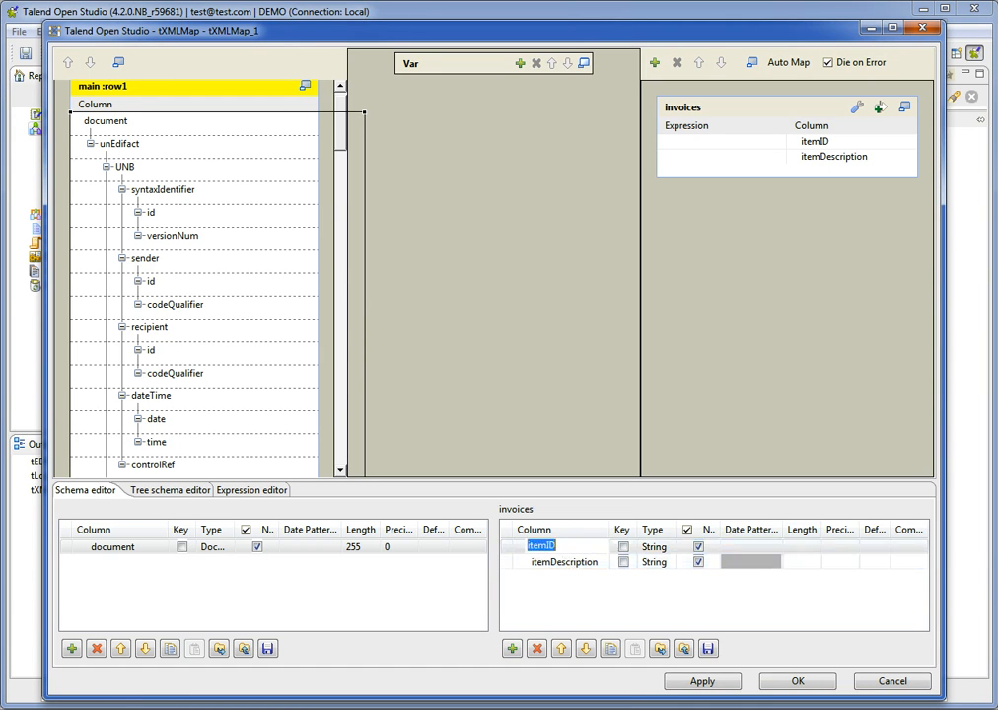
click(558, 546)
key(Return)
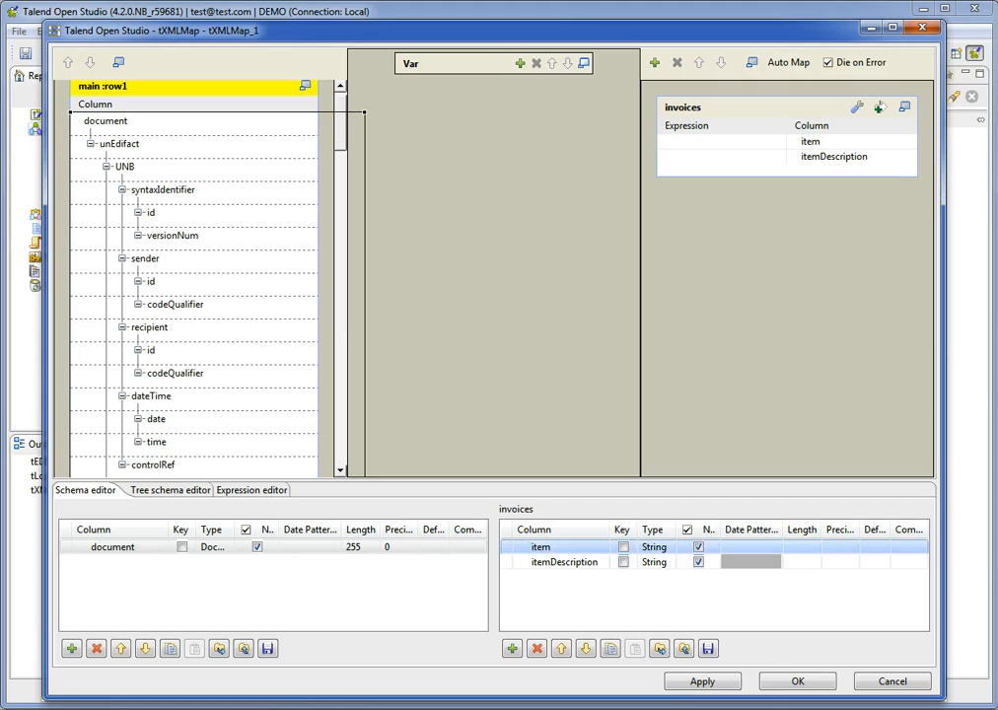
click(678, 684)
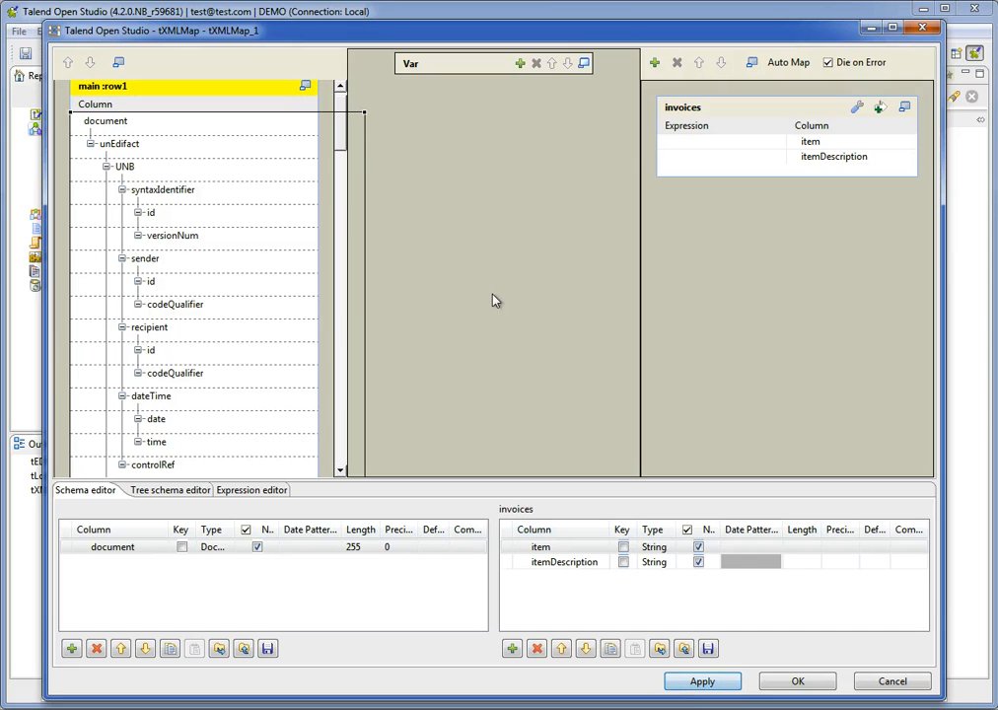
Set the Item_description element under Segment_group_26 of the row1 document as the loop element.
click(340, 210)
drag(342, 216, 345, 285)
click(219, 162)
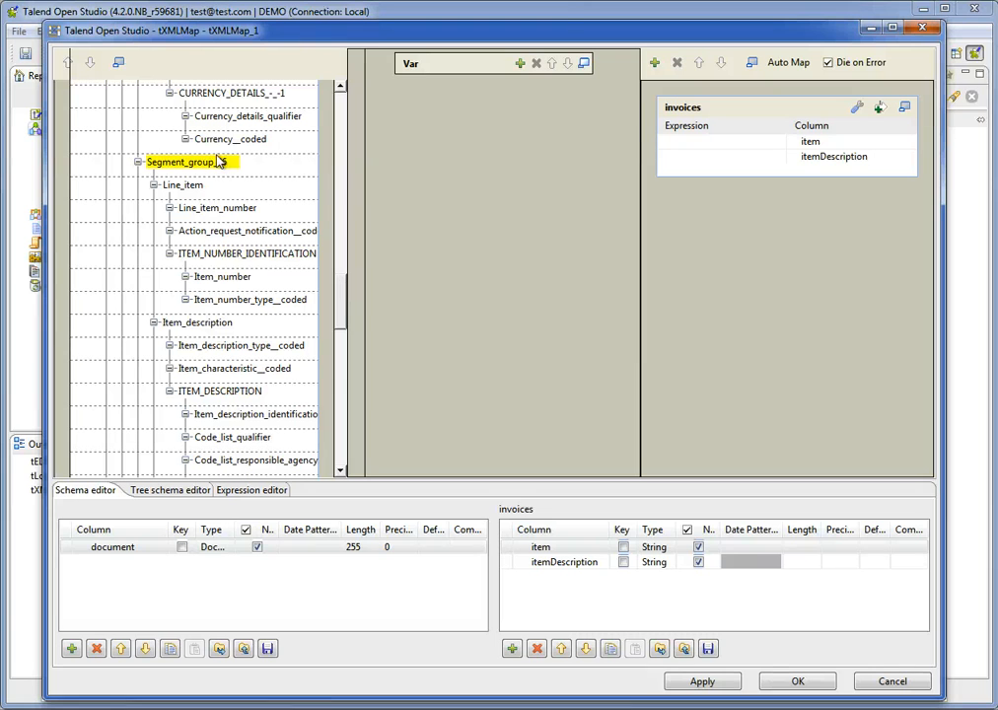
drag(219, 164, 333, 278)
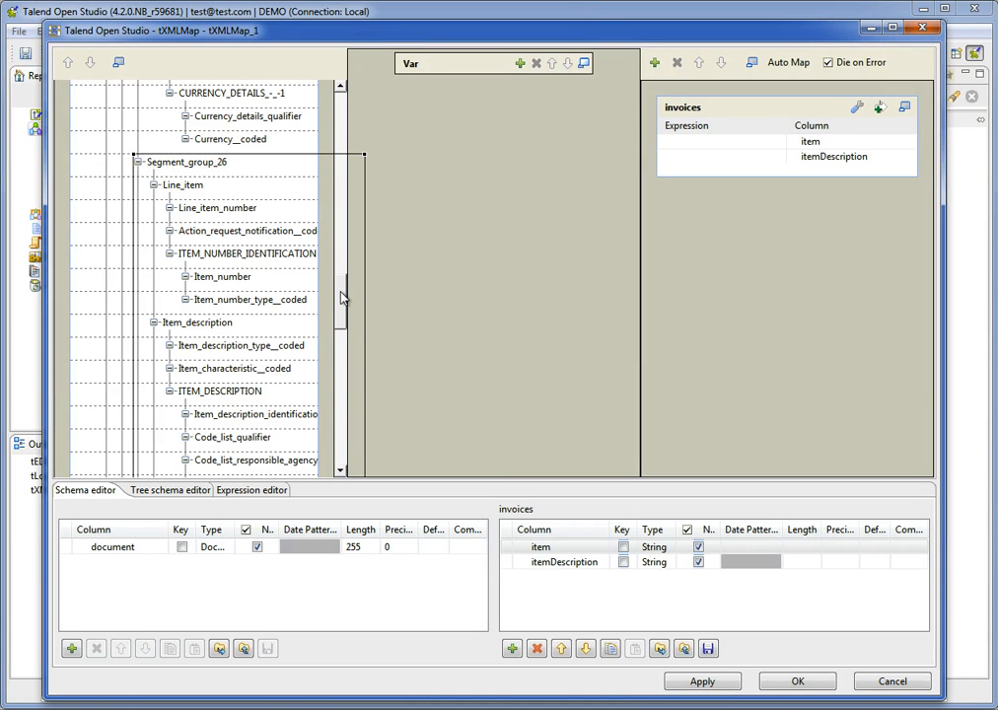
drag(342, 297, 345, 310)
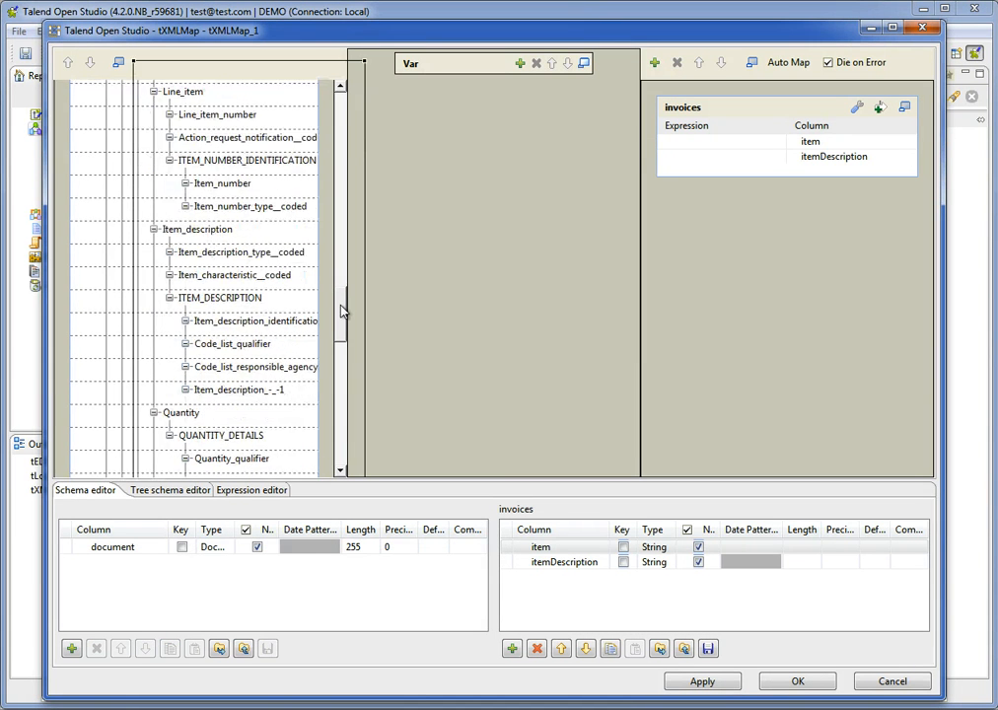
click(238, 229)
right_click(238, 230)
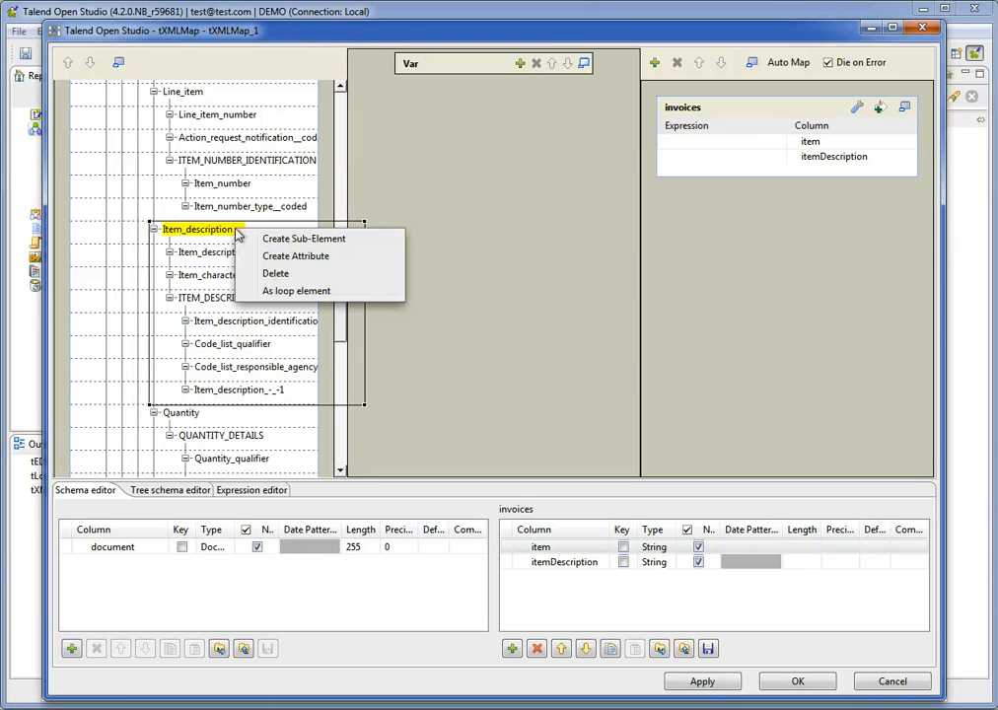
click(294, 291)
Map Item_description_identification to item and Item_description_-_-1 to itemDescription, then accept the mapping and propagate the changes.
click(251, 255)
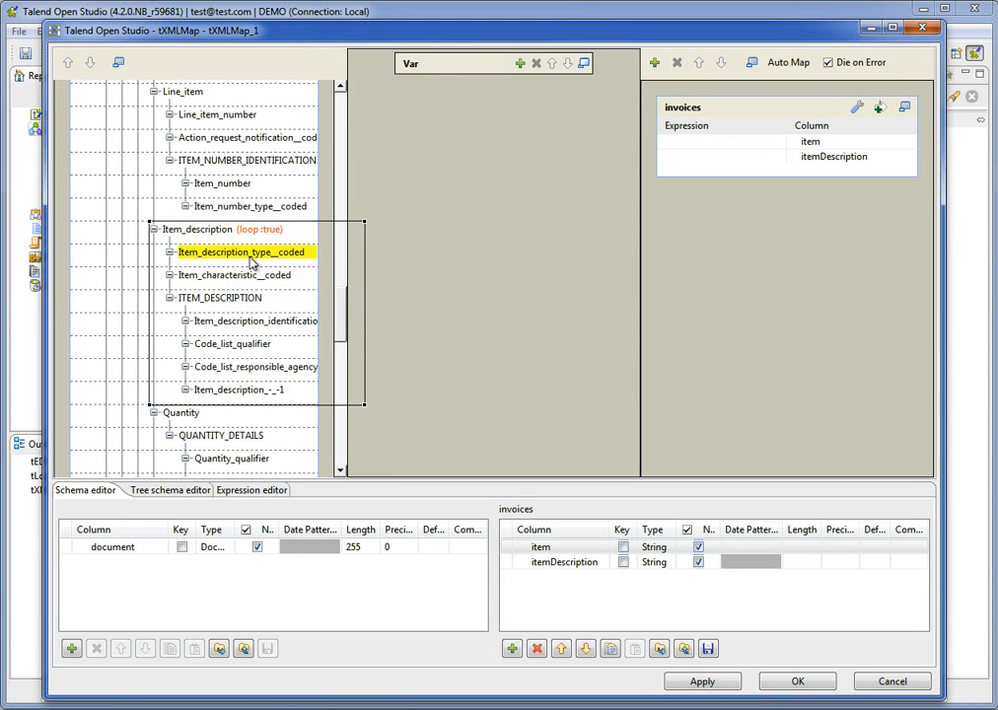
click(248, 299)
click(255, 323)
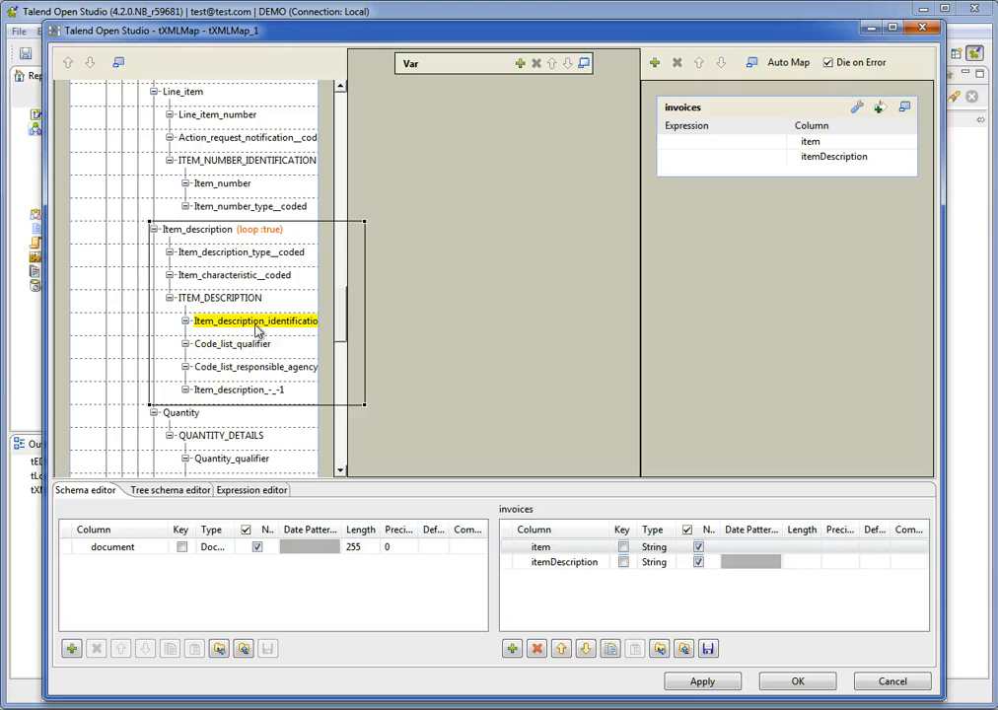
mouse_move(259, 329)
mouse_down()
mouse_move(575, 223)
mouse_move(697, 145)
mouse_up()
mouse_move(252, 393)
mouse_down()
mouse_move(700, 192)
mouse_move(712, 158)
mouse_up()
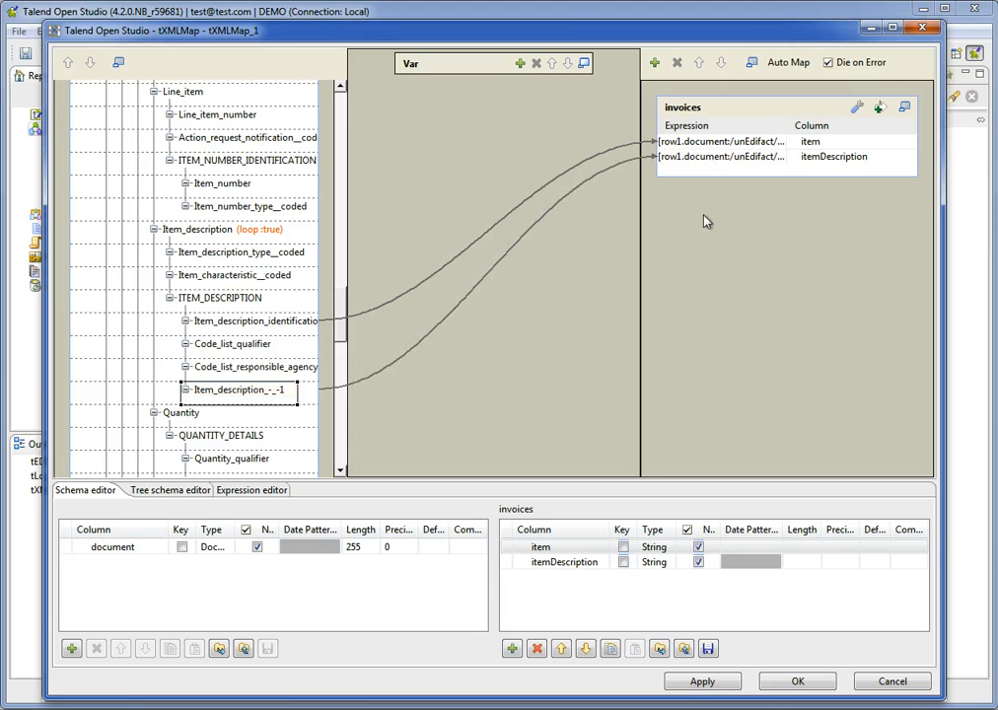
click(702, 681)
click(530, 388)
click(779, 677)
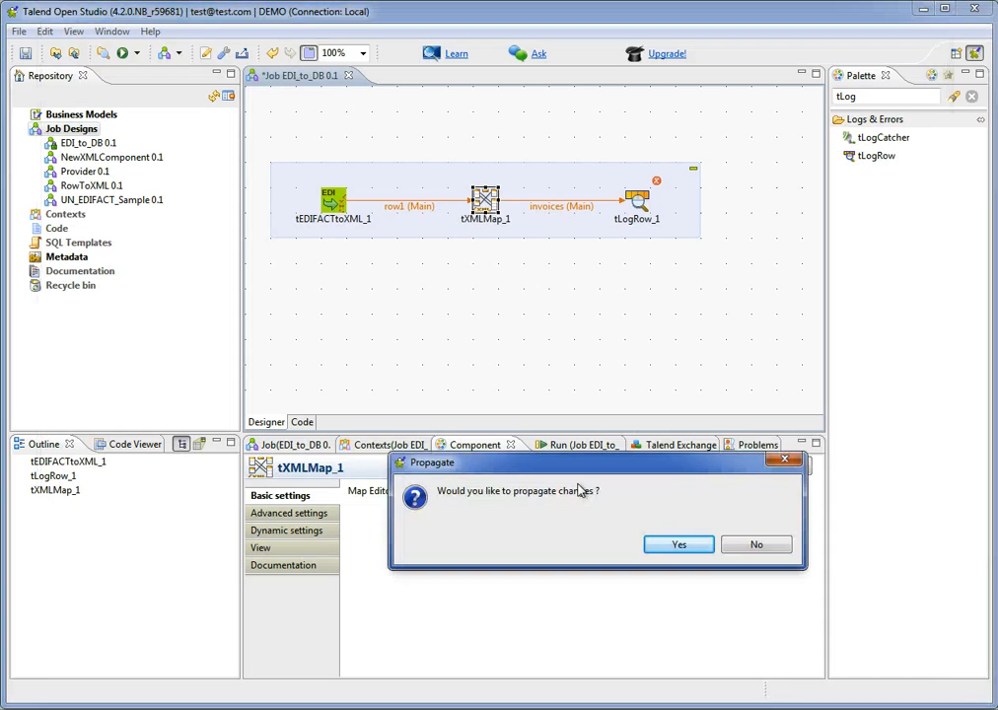
click(677, 548)
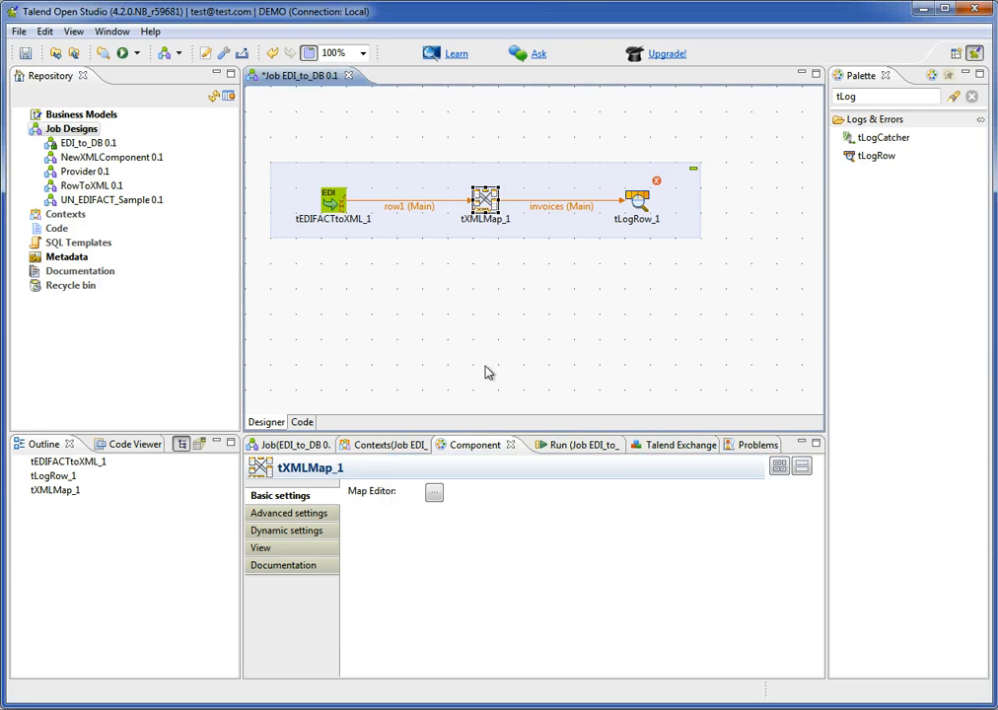
Sync the columns of tLogRow_1 with its incoming schema and save the job.
click(638, 207)
click(612, 492)
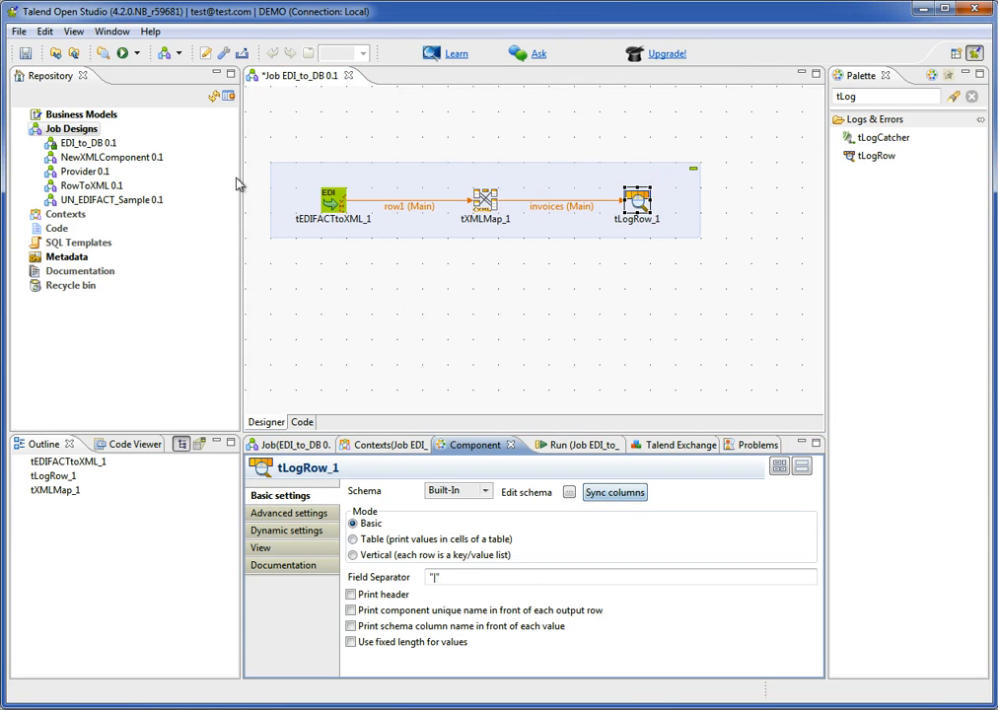
click(25, 54)
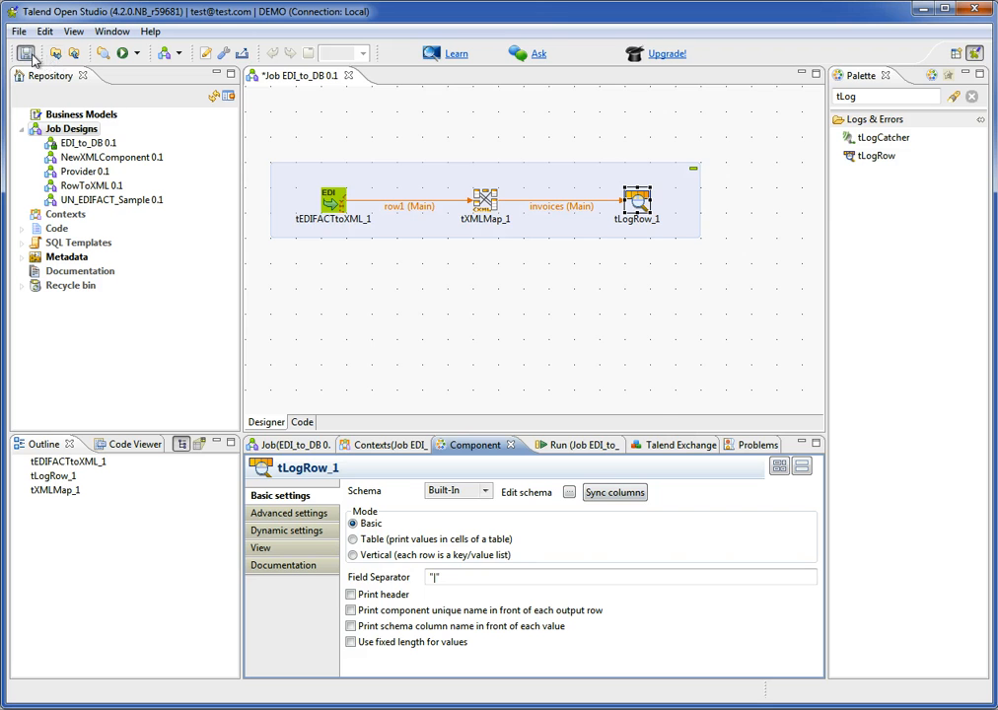
Run the EDI_to_DB job and examine the item rows logged in the console.
click(551, 335)
click(580, 449)
click(394, 509)
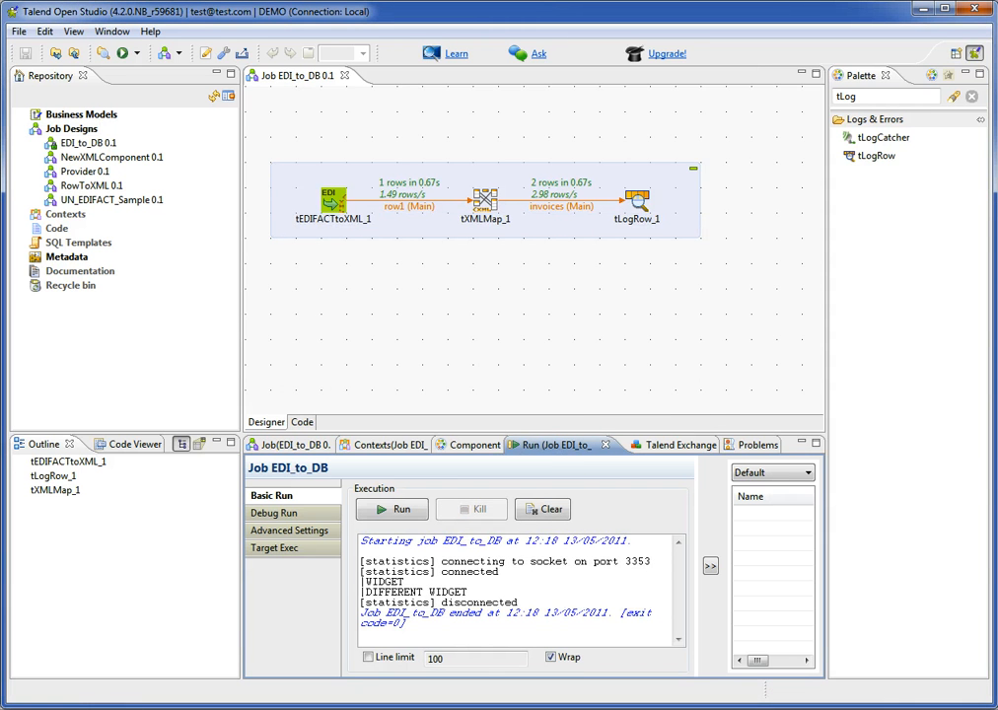
drag(361, 582, 466, 593)
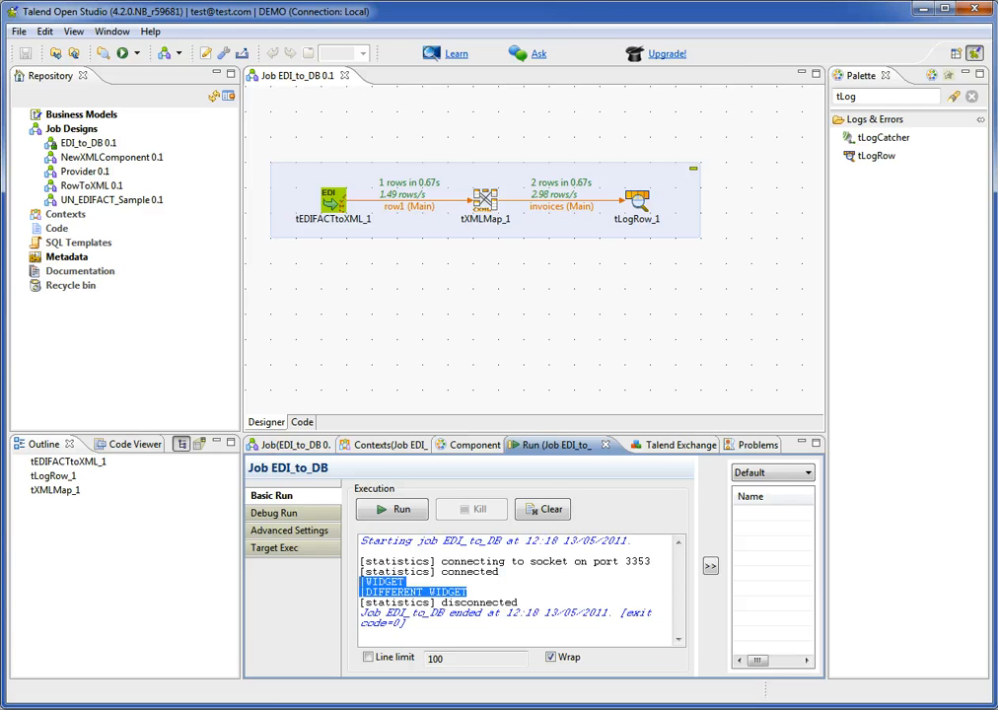
click(467, 592)
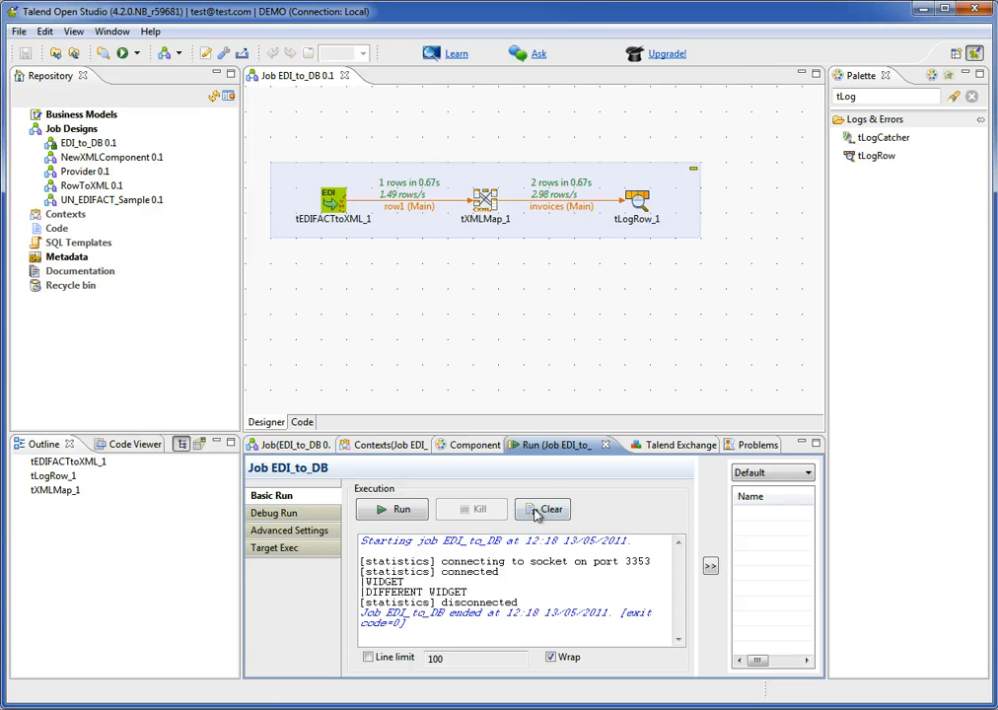
click(620, 319)
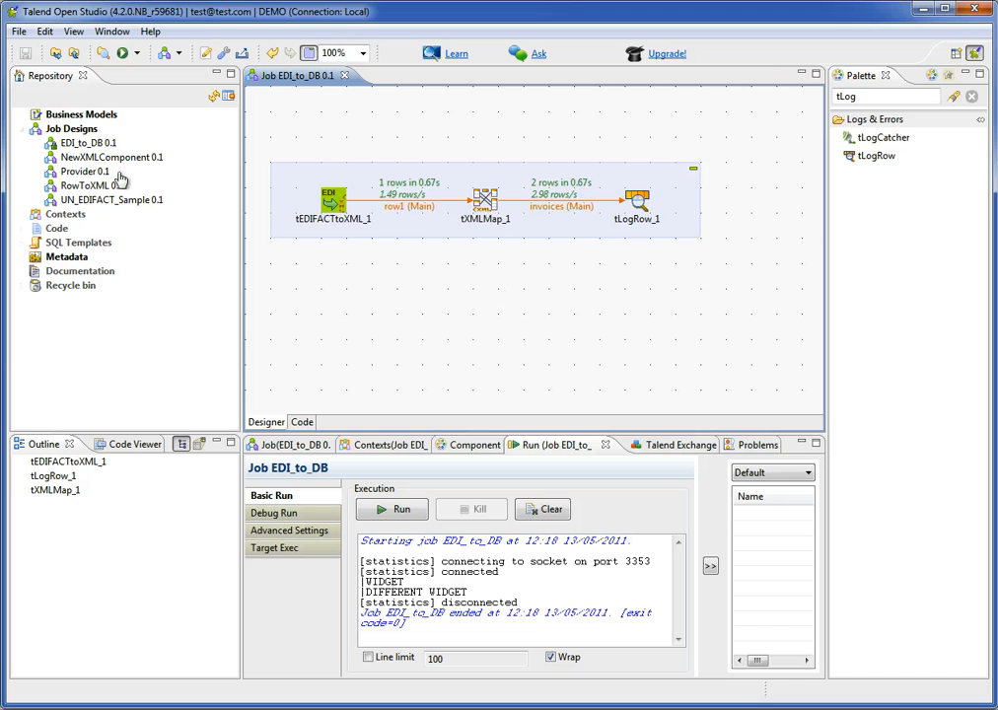
Start a new database connection in the repository metadata, name it Database and proceed to its database settings.
click(23, 257)
click(87, 244)
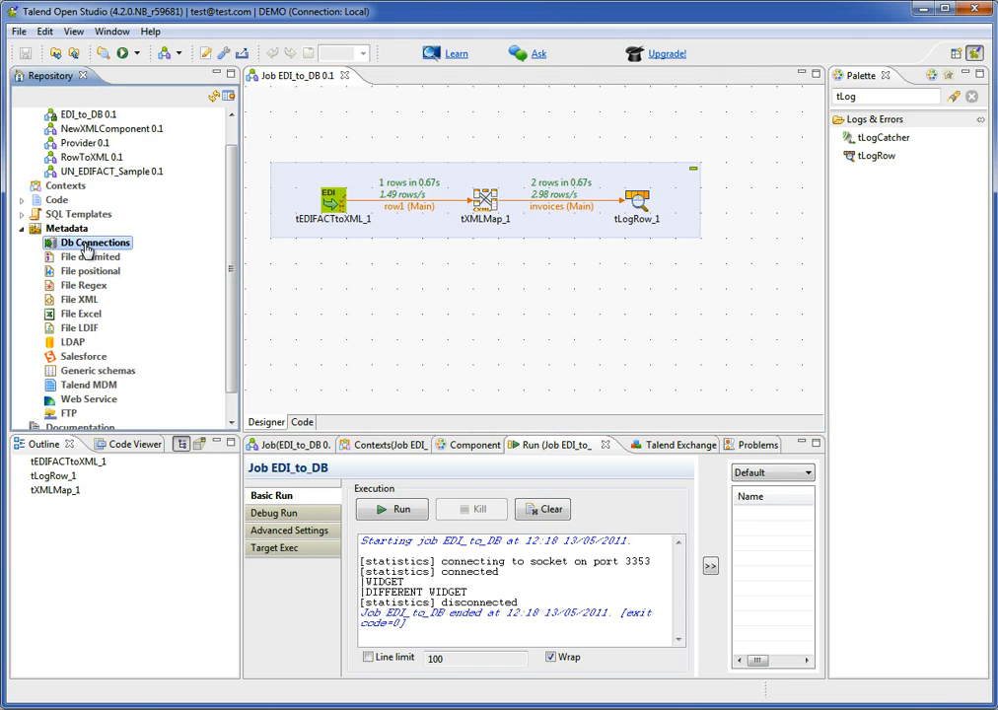
right_click(87, 248)
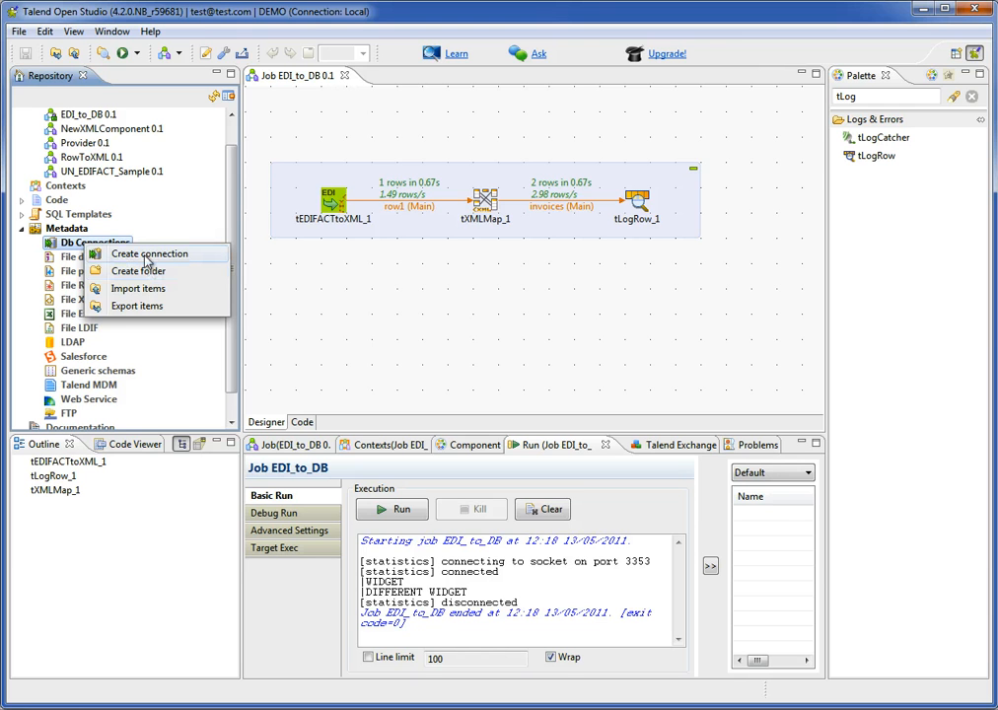
click(146, 255)
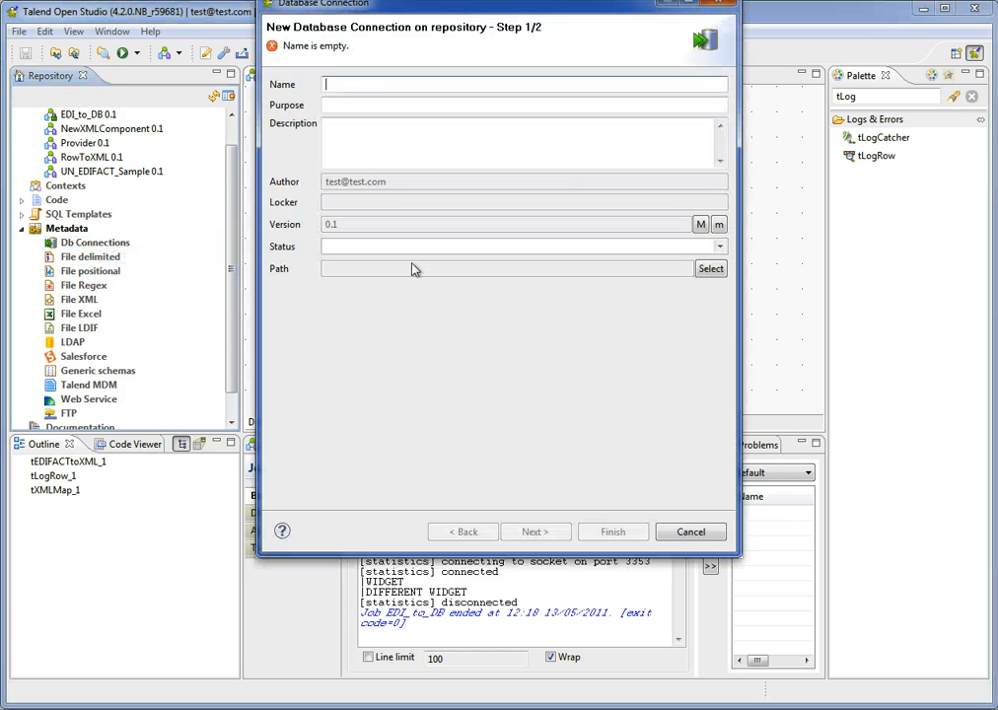
text(Database)
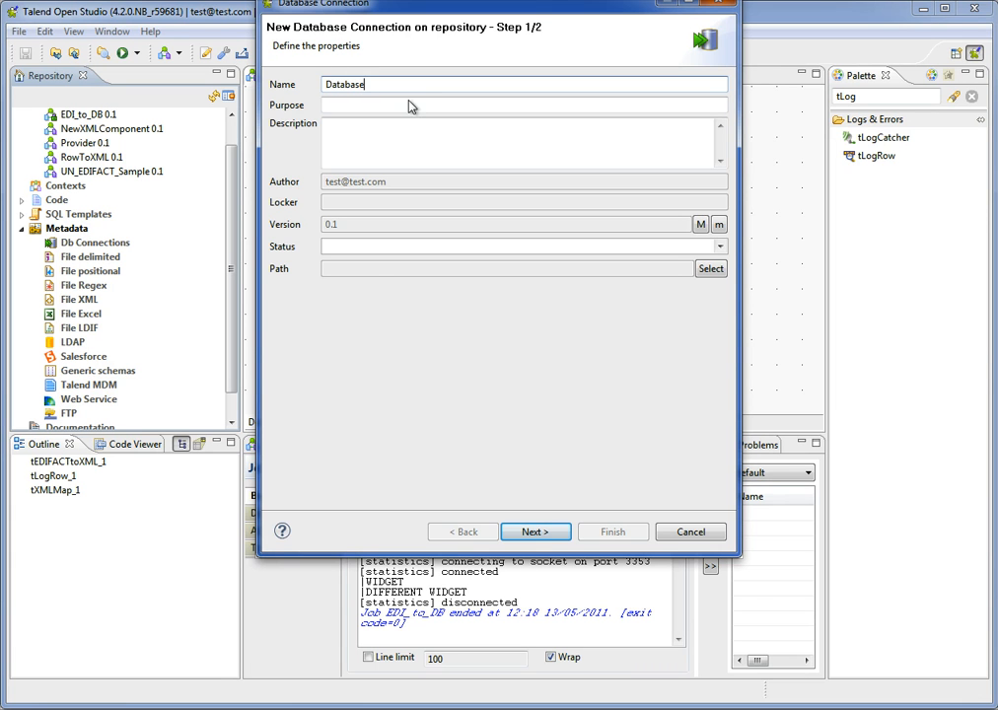
click(535, 534)
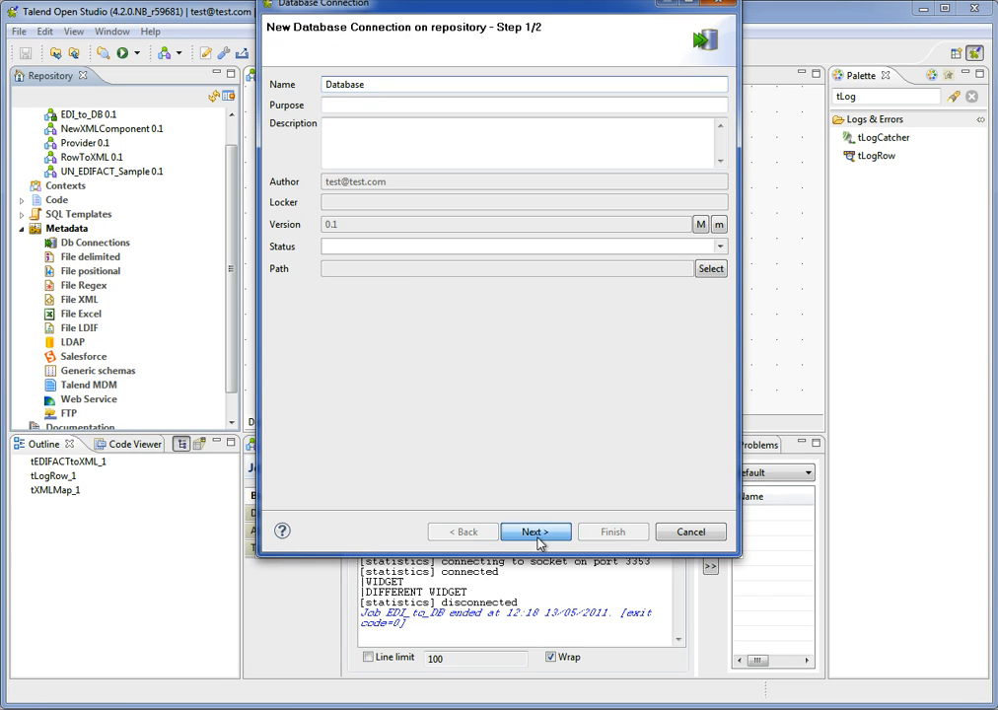
Set the DB type of the new connection to MySQL.
click(435, 104)
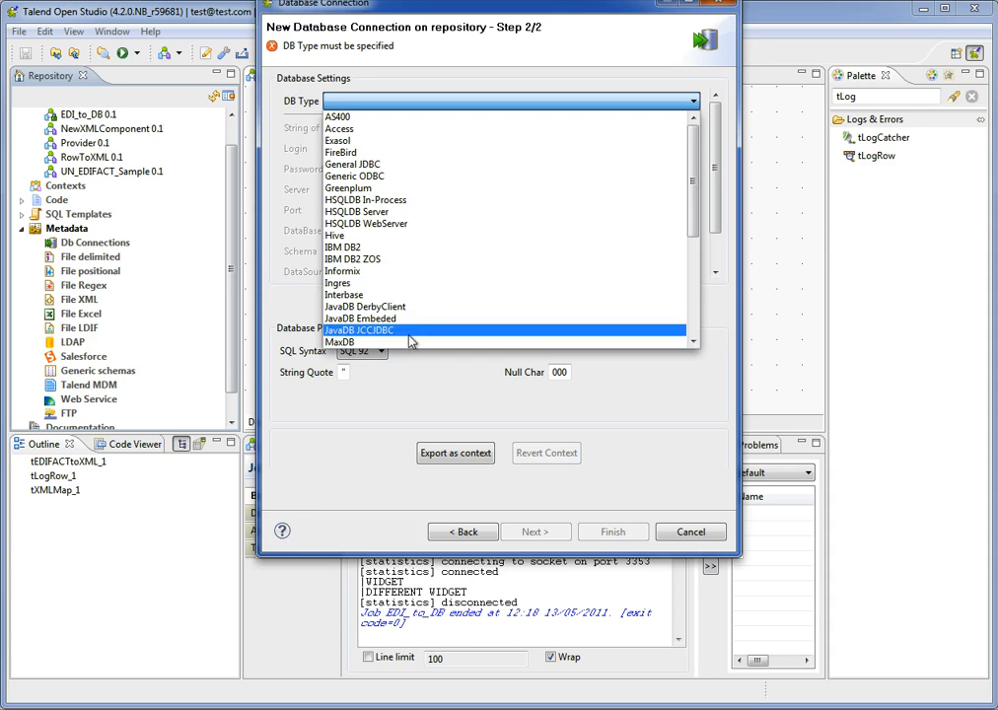
click(694, 341)
click(694, 341)
click(694, 341)
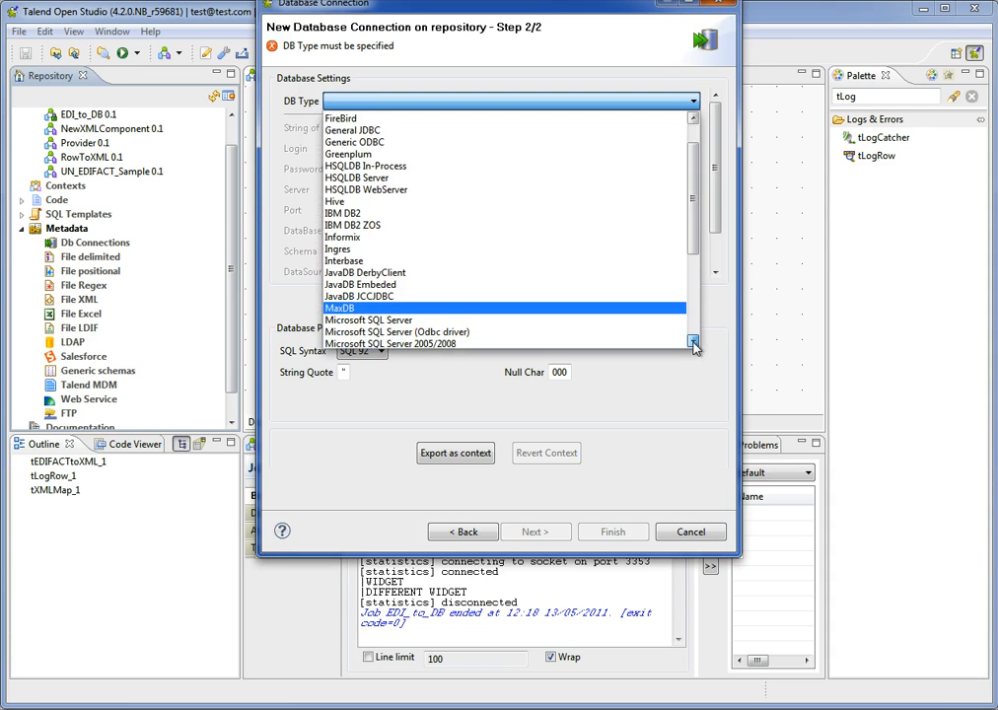
click(694, 341)
click(694, 341)
click(429, 339)
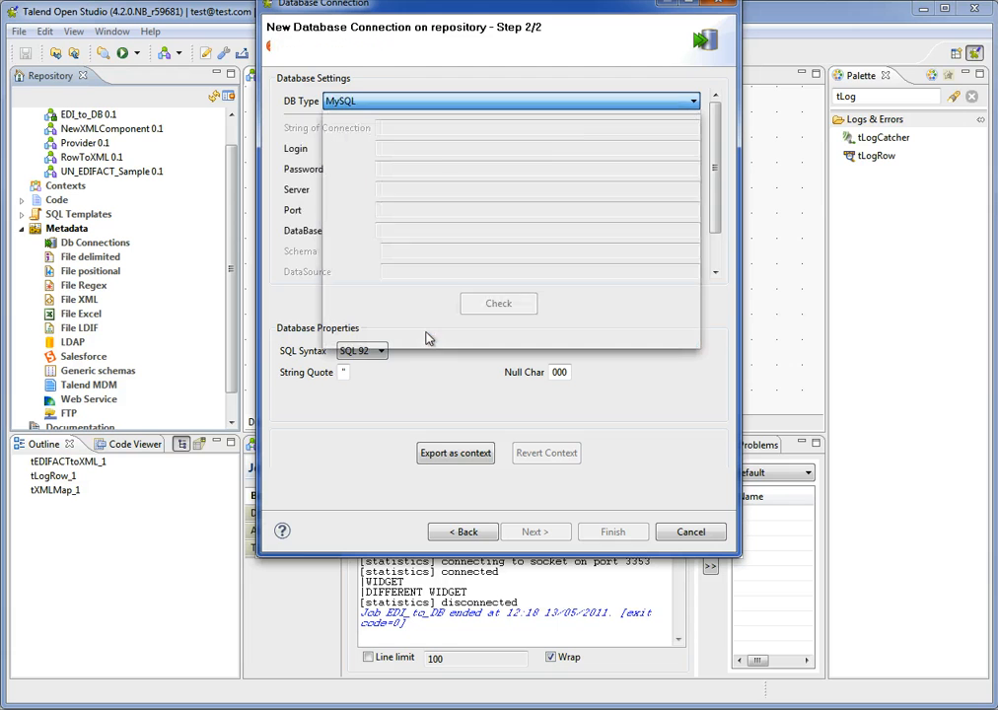
Enter root as the login and fill in the account password of the MySQL connection.
text(root)
key(Tab)
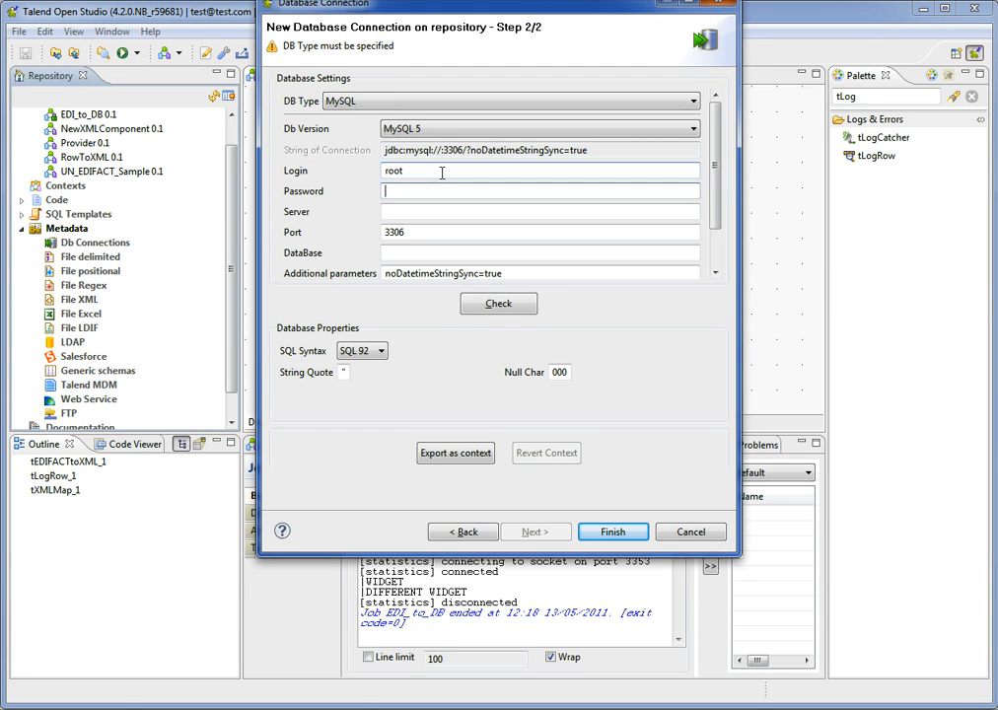
text(••••••••)
key(Tab)
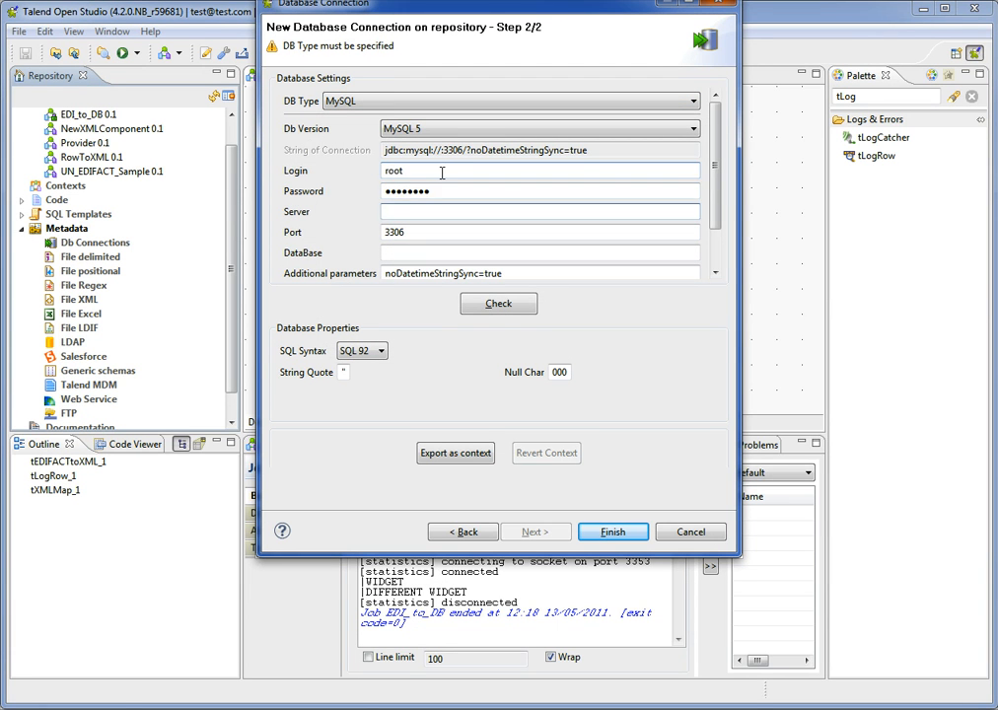
key(shift+Tab)
text(••)
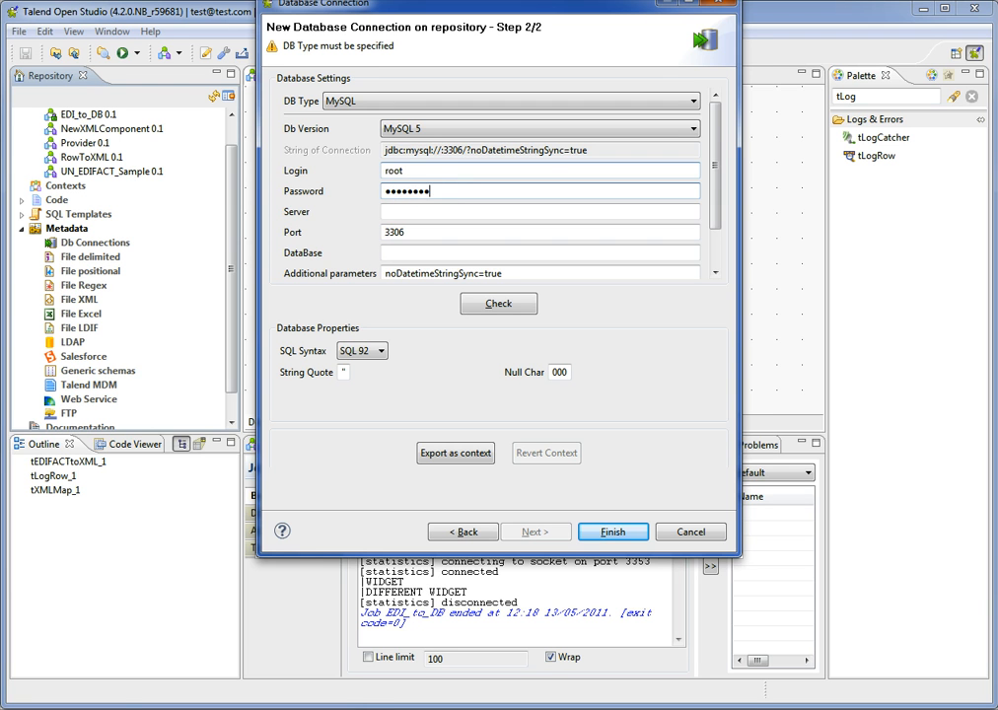
Set the MySQL connection's server to 192.168.1.2 and its database to test.
key(Tab)
text(192.1)
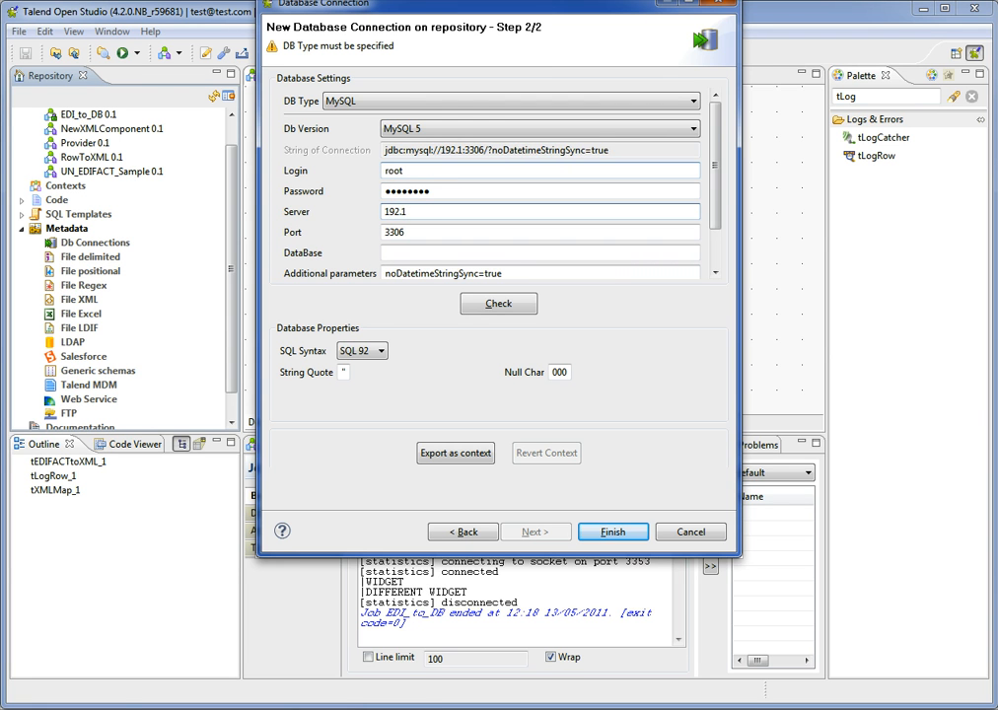
text(68.2.)
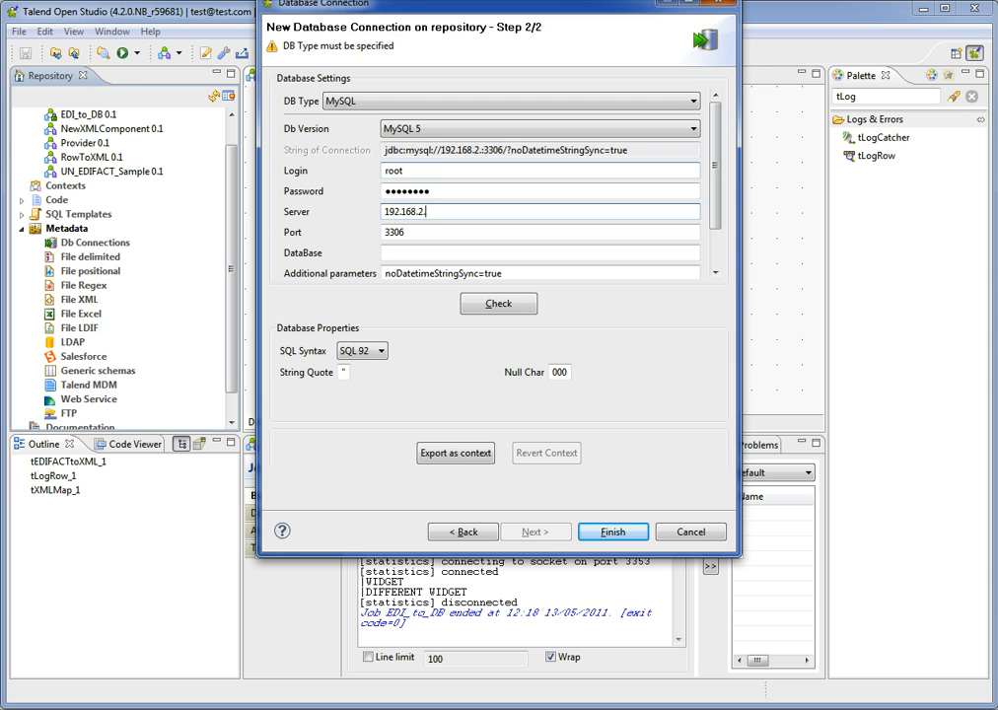
key(BackSpace)
key(BackSpace)
text(1.2)
key(Tab)
key(Tab)
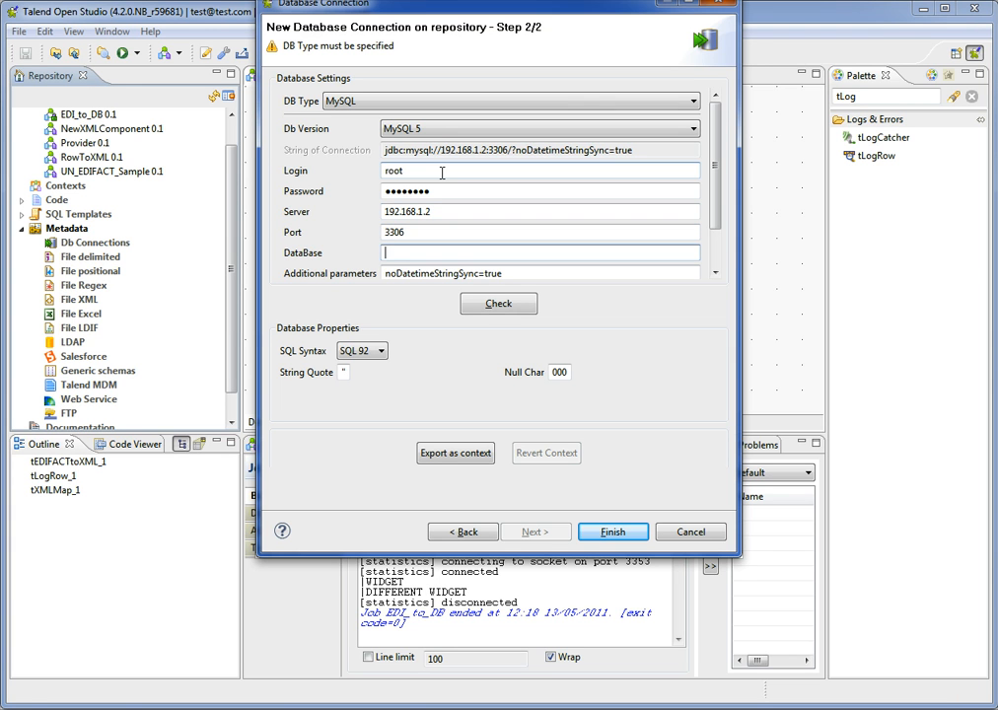
text(test)
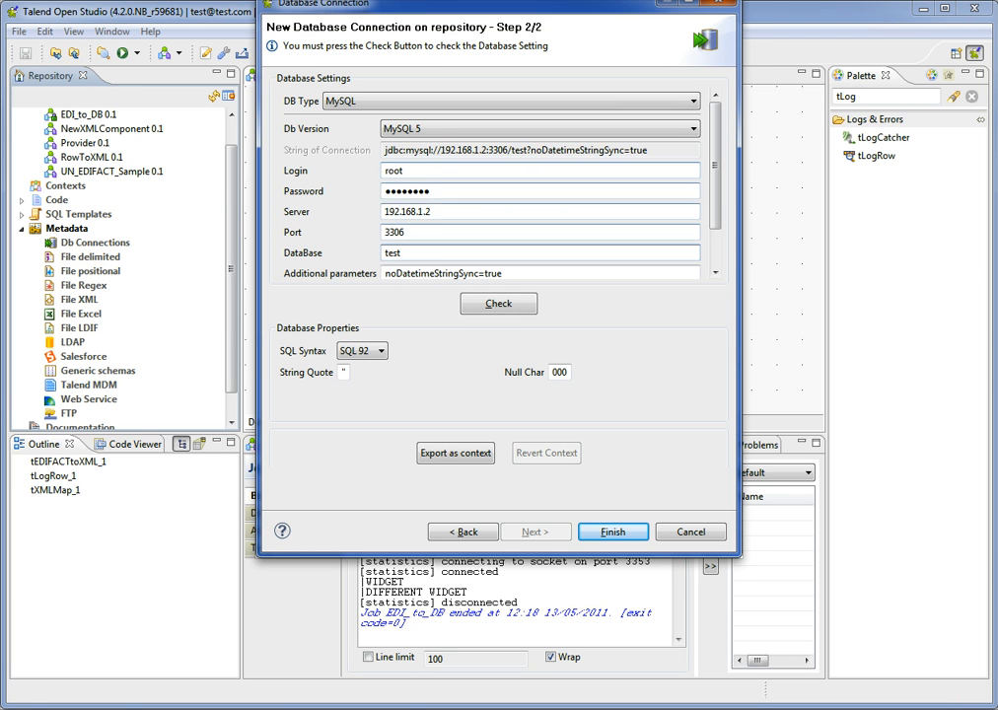
Check the database connection and finish creating it in the repository.
click(498, 304)
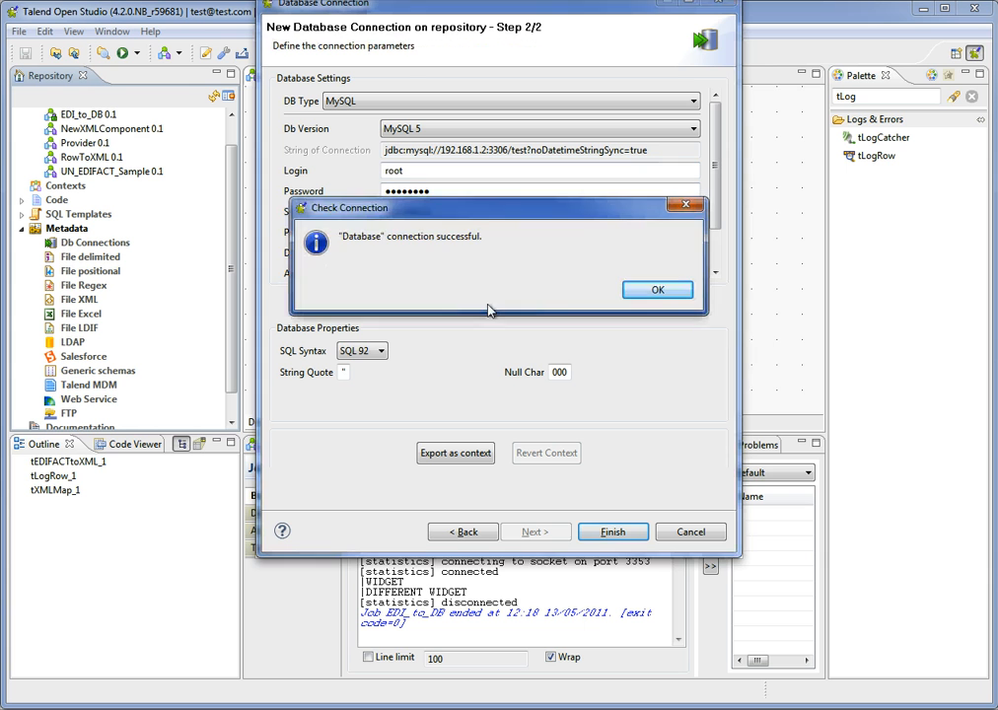
click(658, 294)
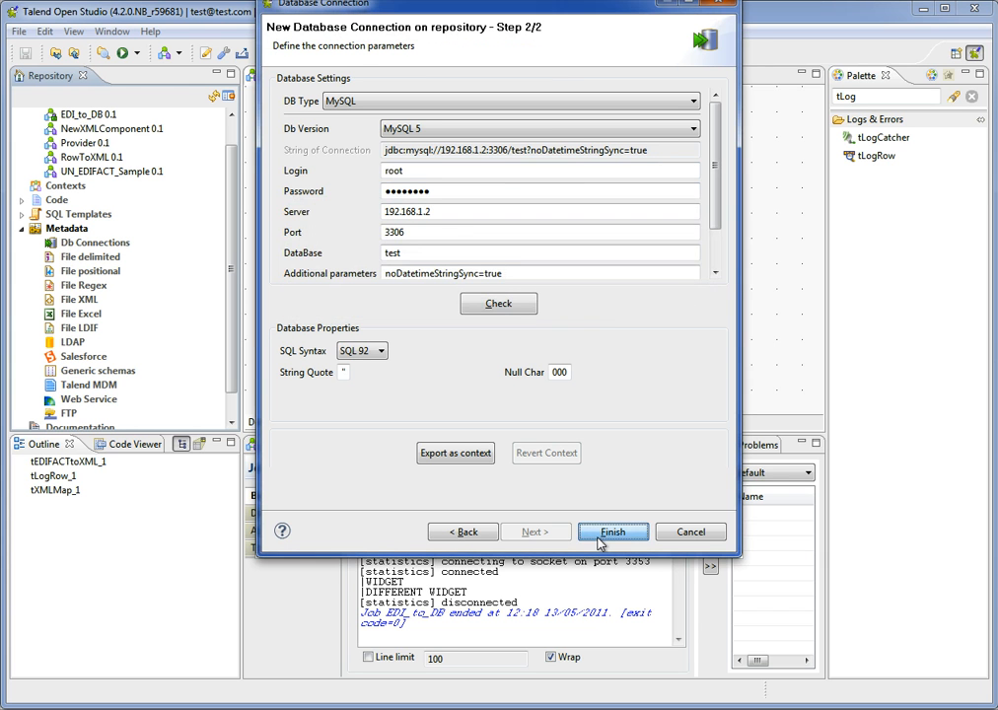
click(611, 533)
Retrieve the schema of the invoices table from the test catalog into the Database connection.
click(36, 244)
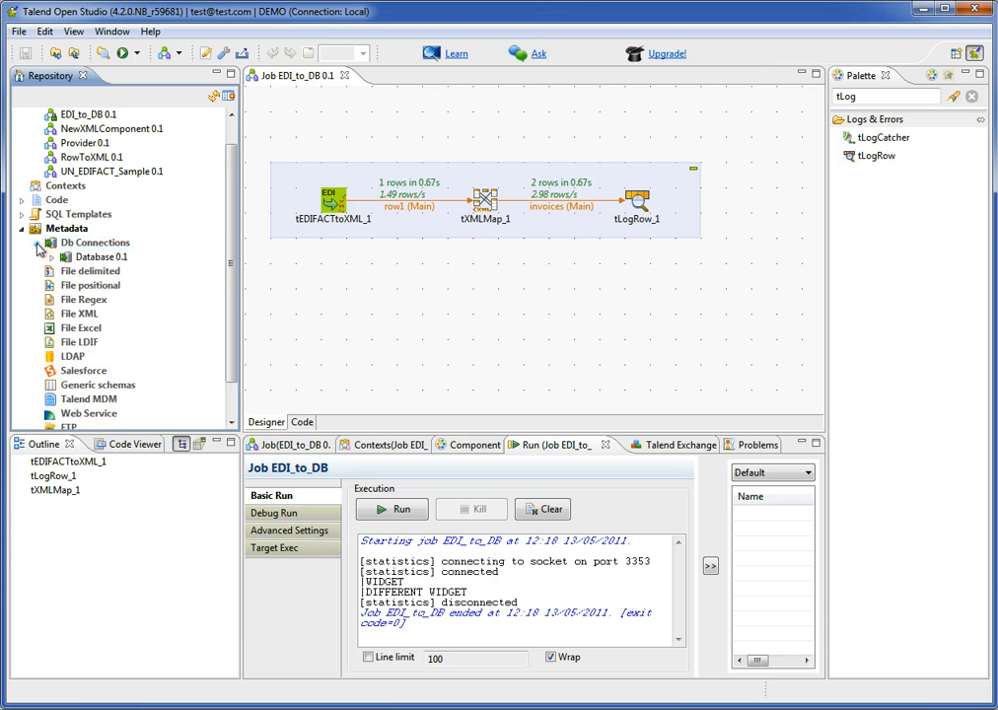
click(51, 256)
right_click(96, 258)
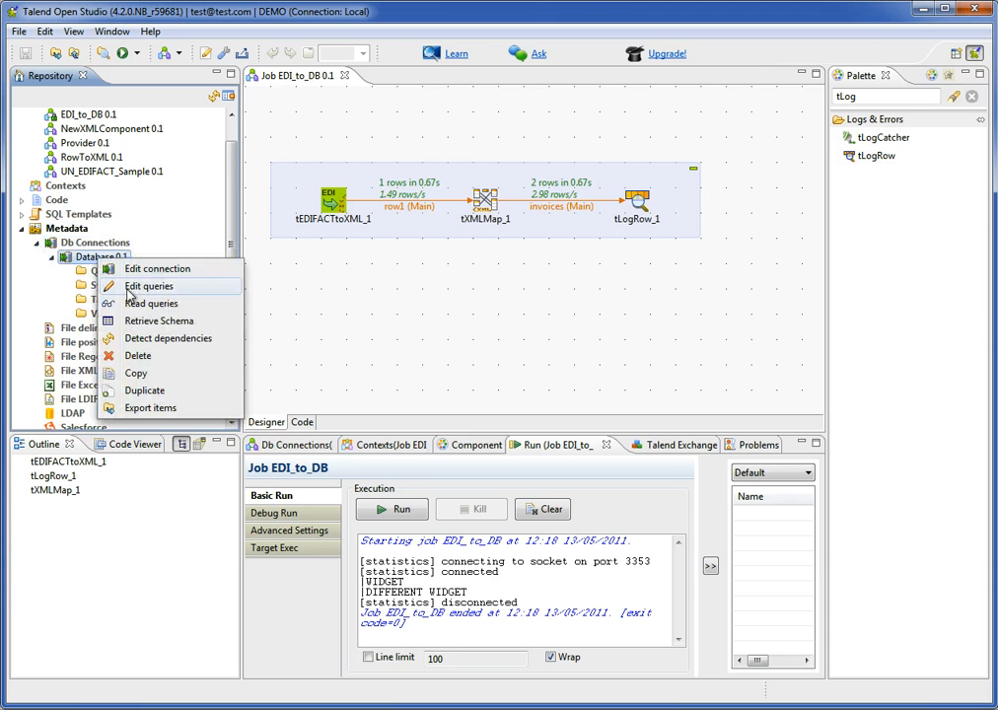
click(180, 321)
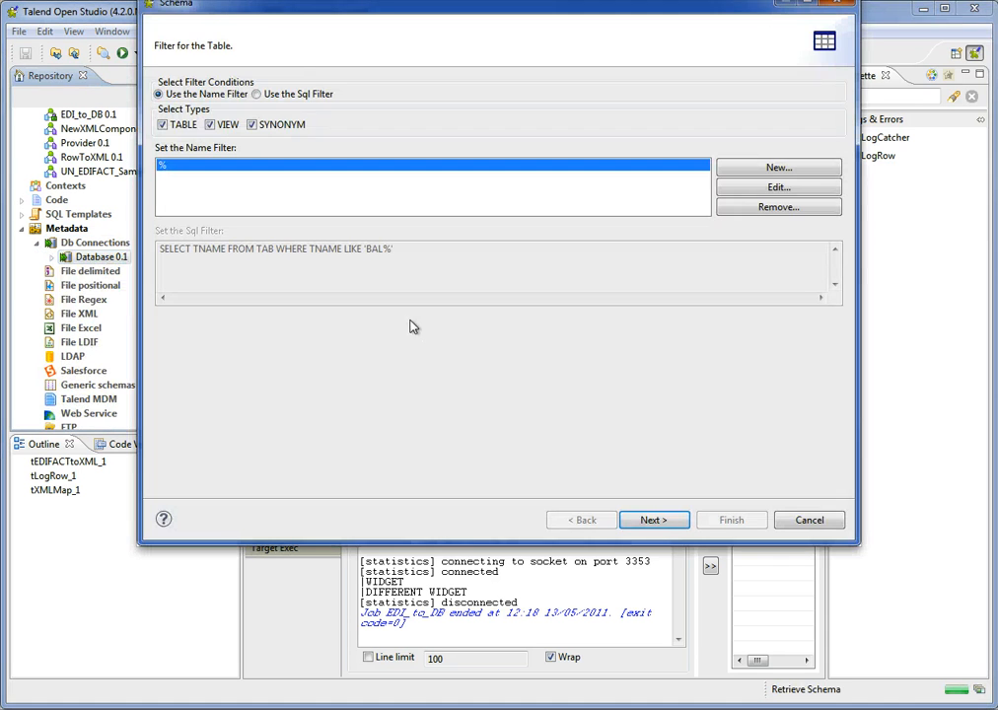
click(685, 526)
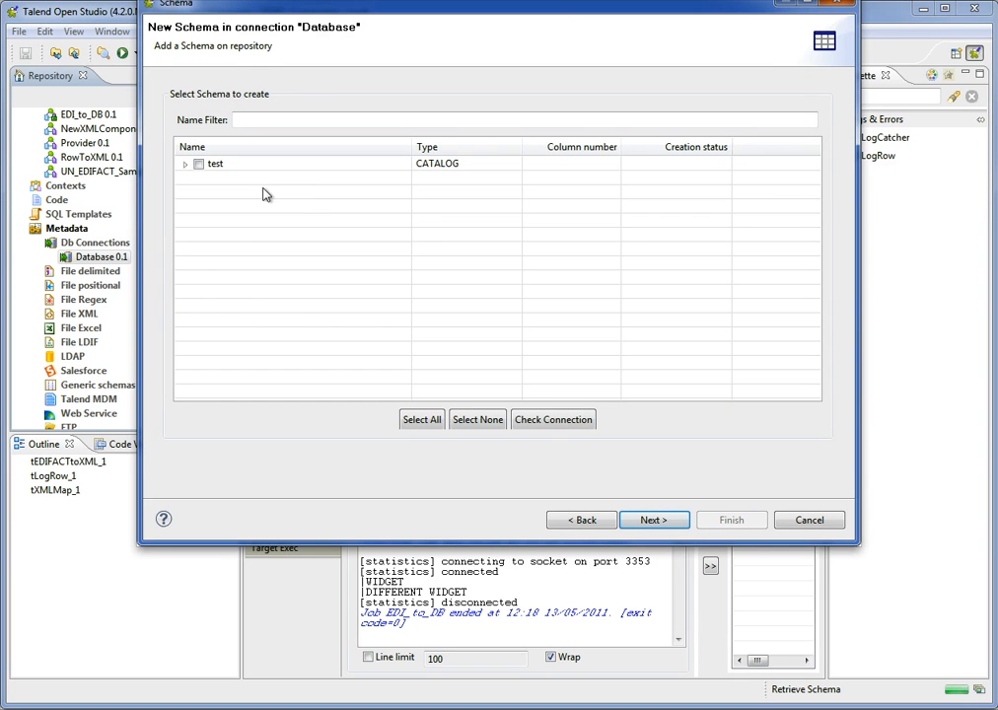
click(184, 165)
click(214, 221)
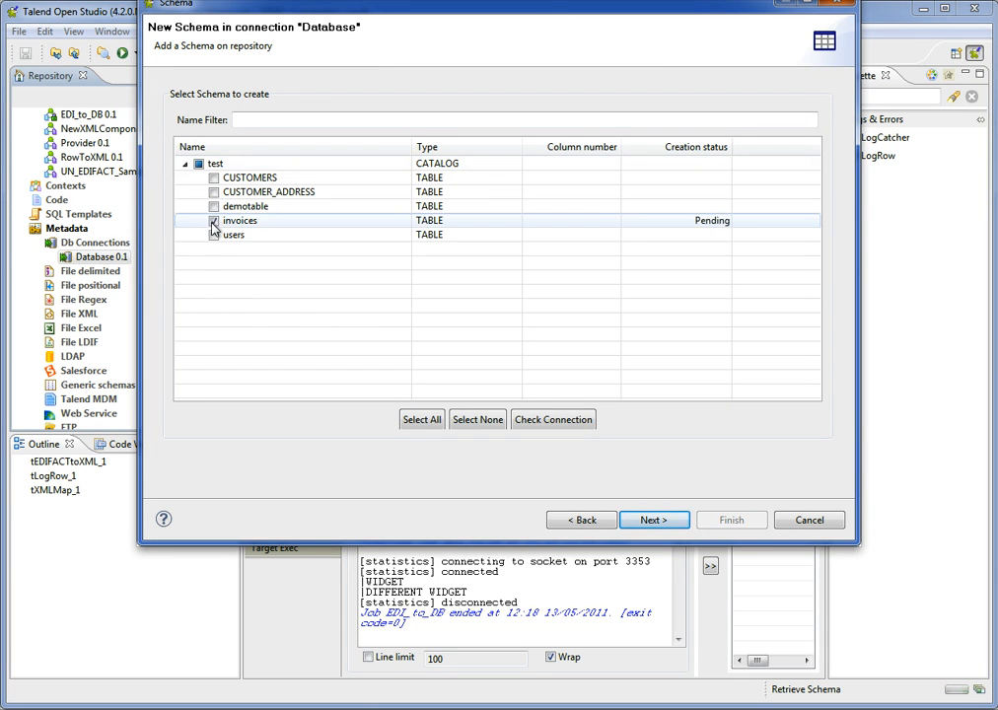
click(648, 521)
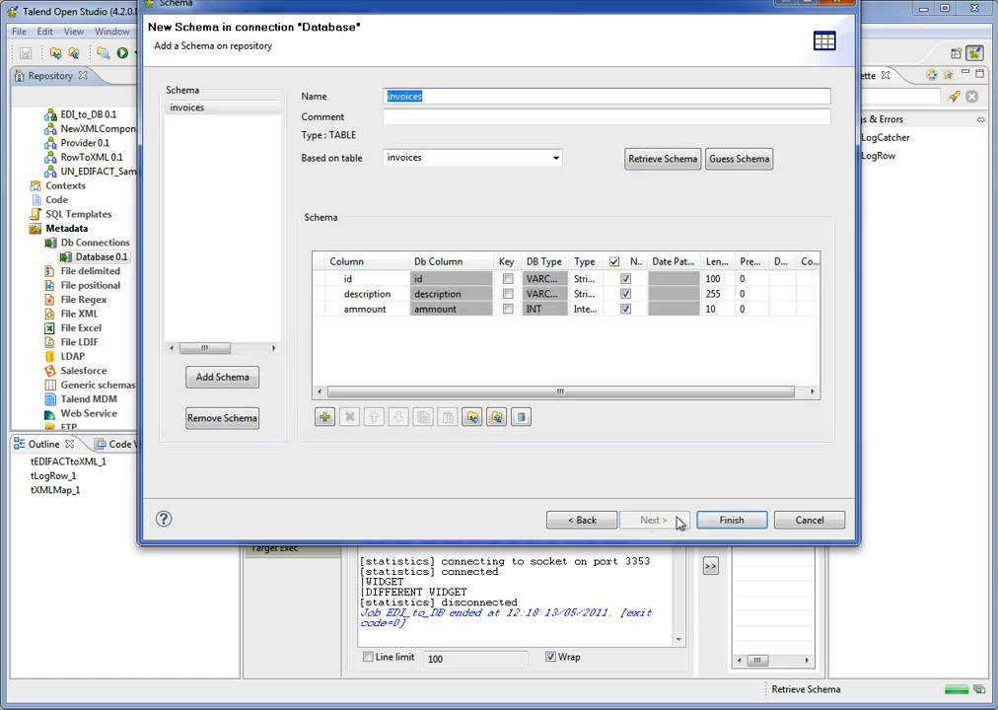
click(758, 524)
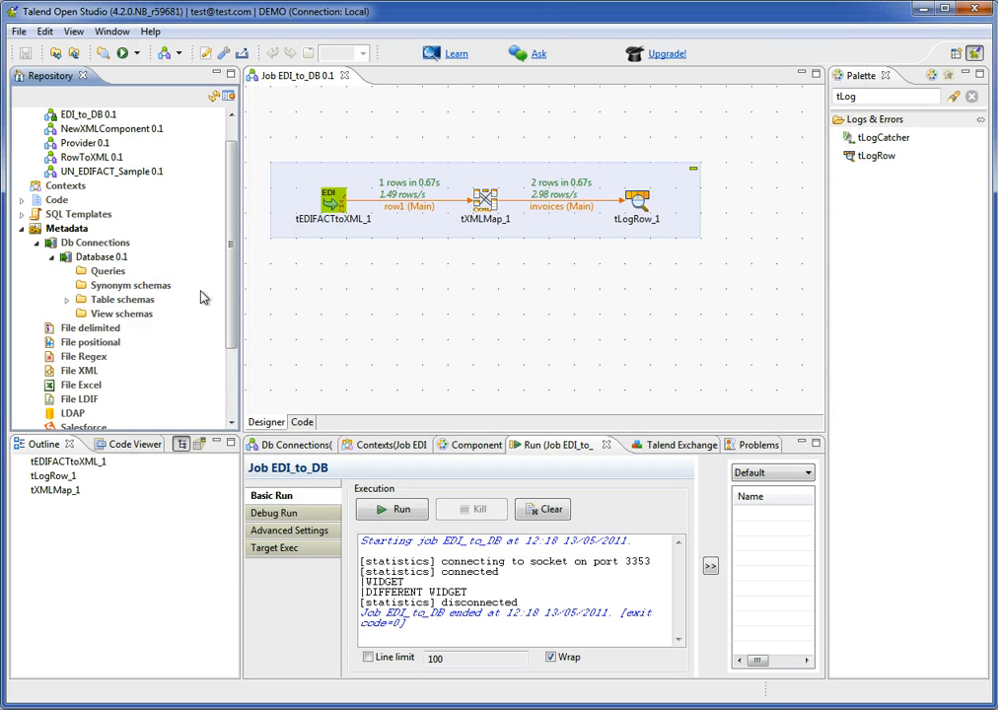
Place the invoices table schema on the job canvas below tLogRow_1 as a tMysqlOutput component.
double_click(82, 302)
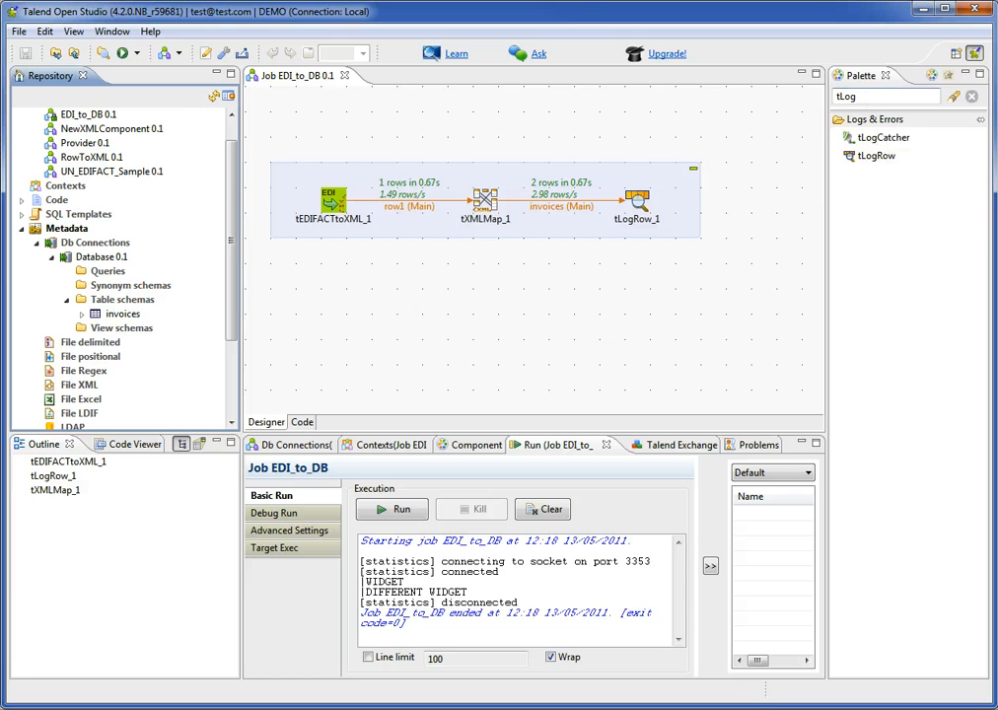
click(119, 315)
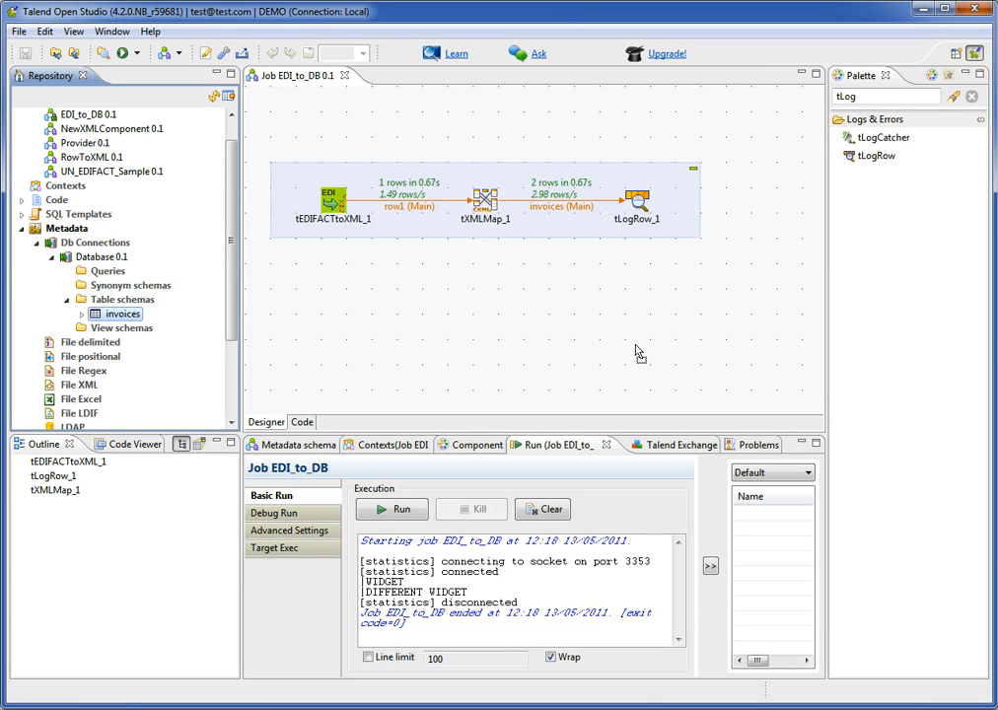
drag(624, 341, 625, 339)
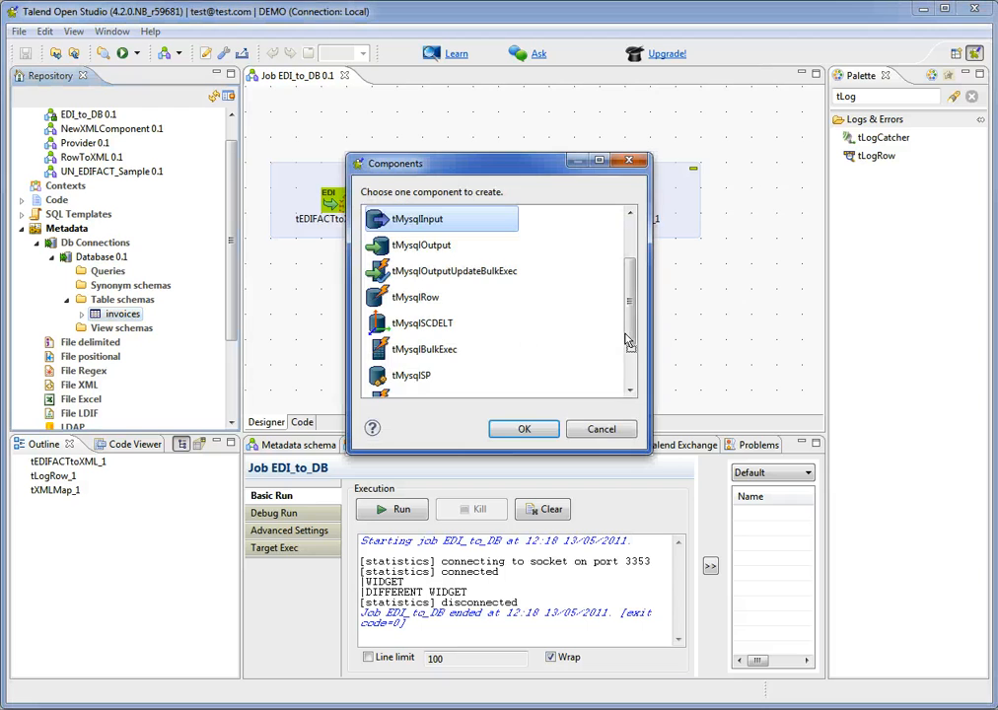
click(435, 249)
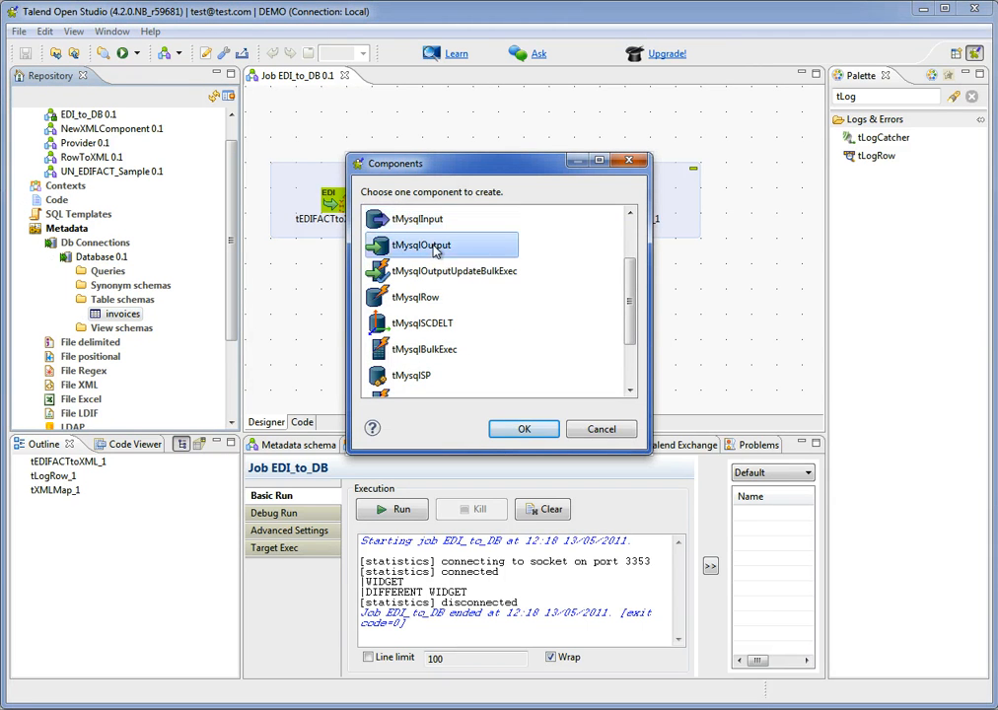
click(526, 431)
Find the tMap component in the palette and place it beside the invoices output.
double_click(850, 96)
text(t)
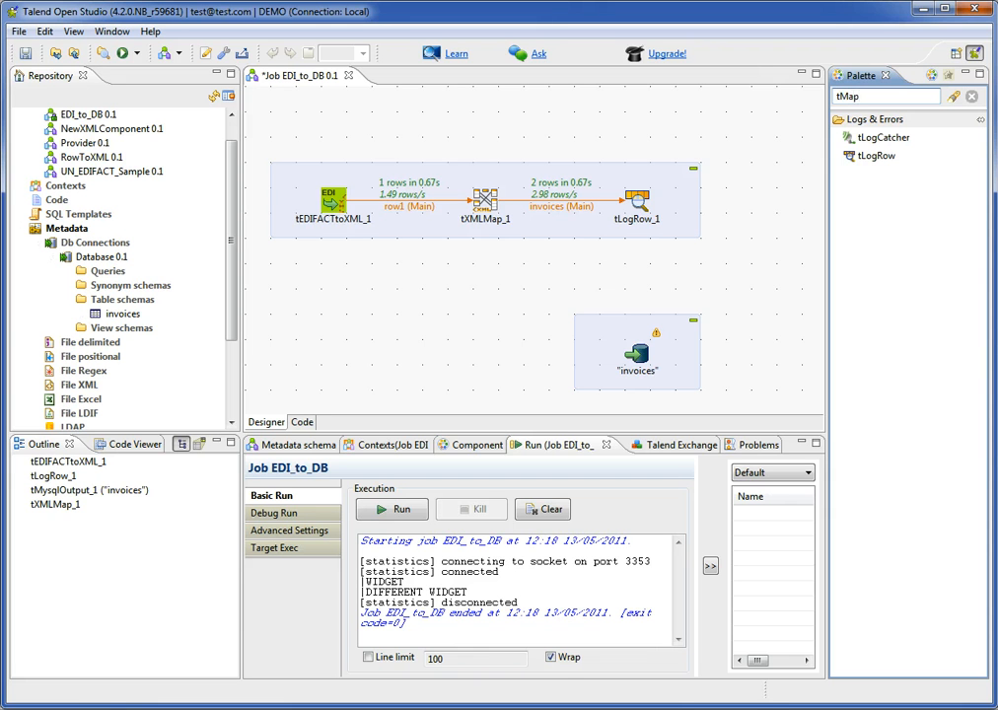
text(Map)
key(Return)
drag(858, 138, 510, 351)
Connect tLogRow_1 to tMap_1 with a main row link.
click(636, 215)
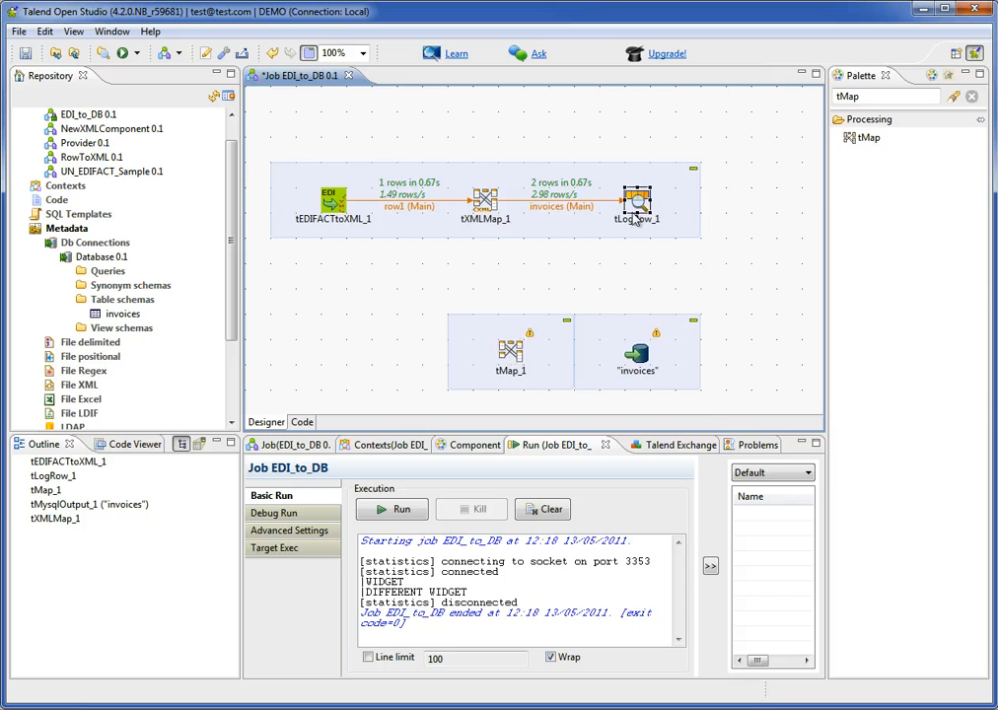
right_click(637, 205)
mouse_move(669, 214)
click(802, 216)
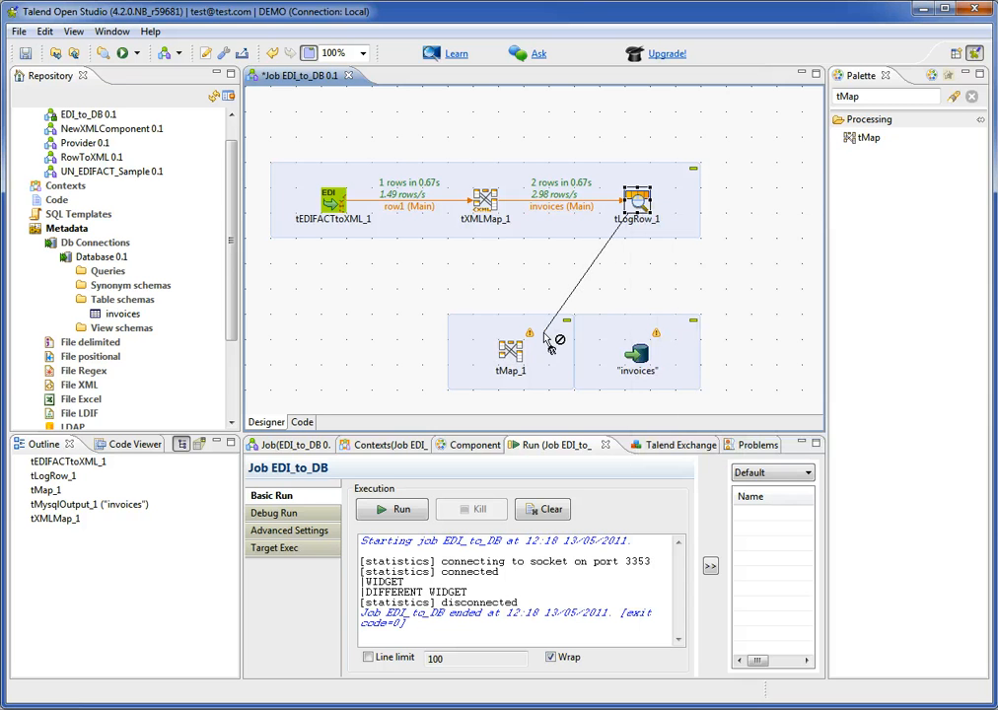
click(511, 355)
Connect tMap_1 to the invoices component with a new output named data, taking over the target component's schema.
right_click(513, 355)
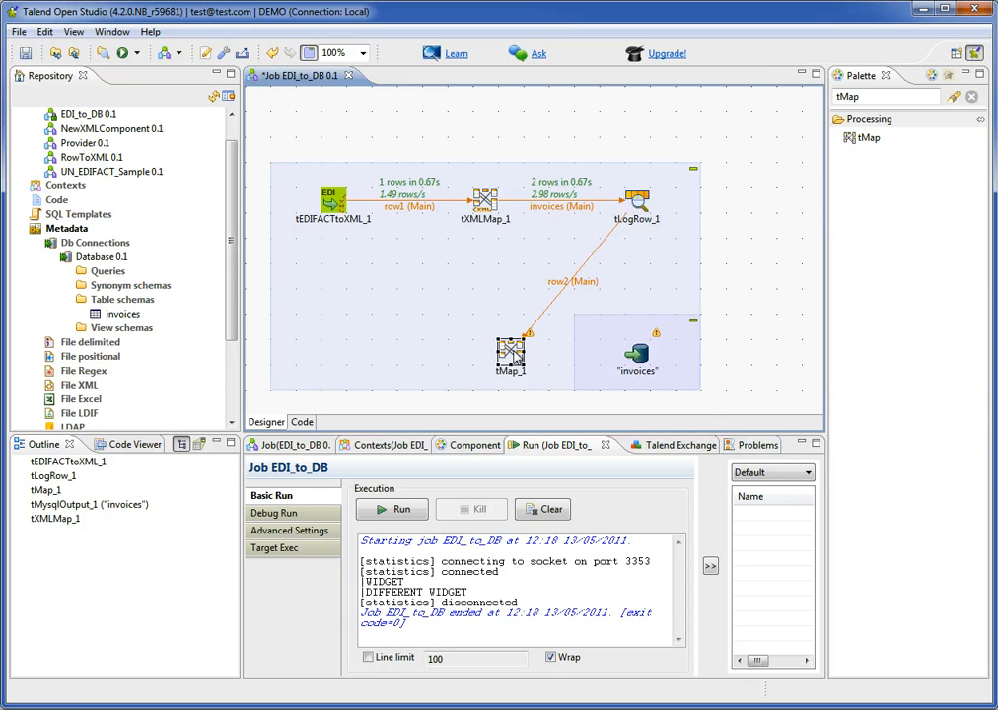
mouse_move(593, 363)
click(775, 363)
click(643, 360)
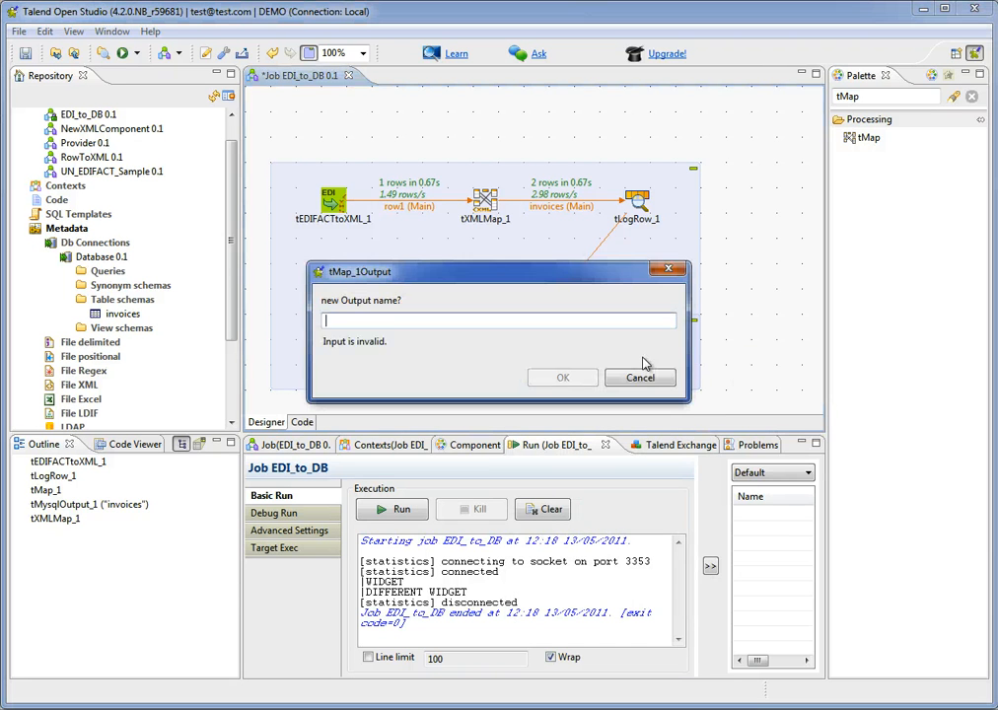
text(data)
key(Return)
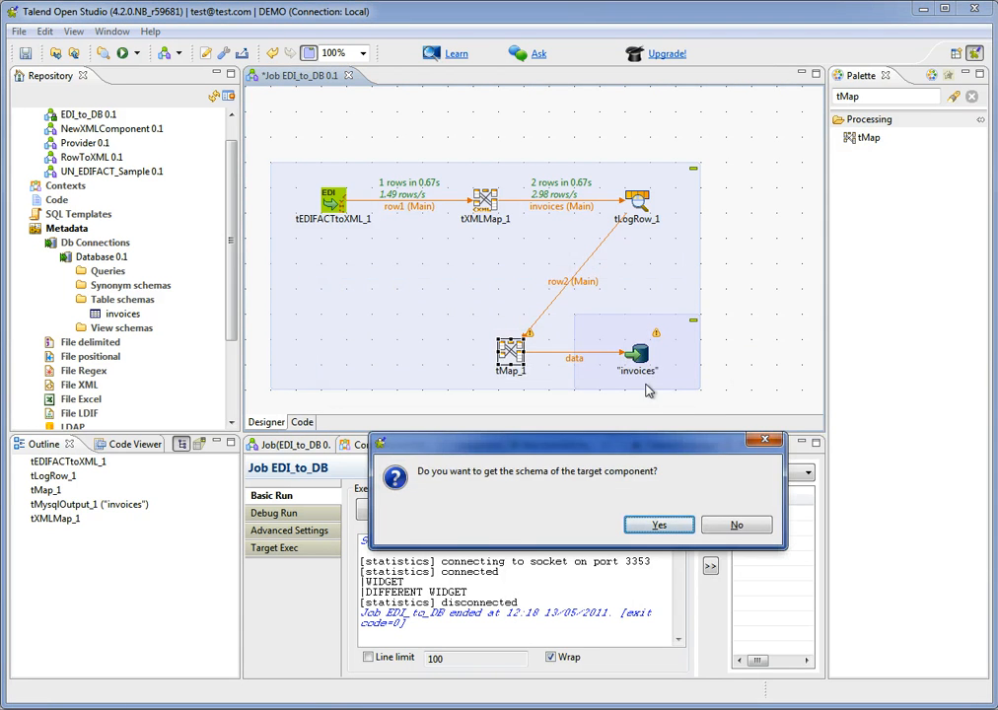
click(679, 525)
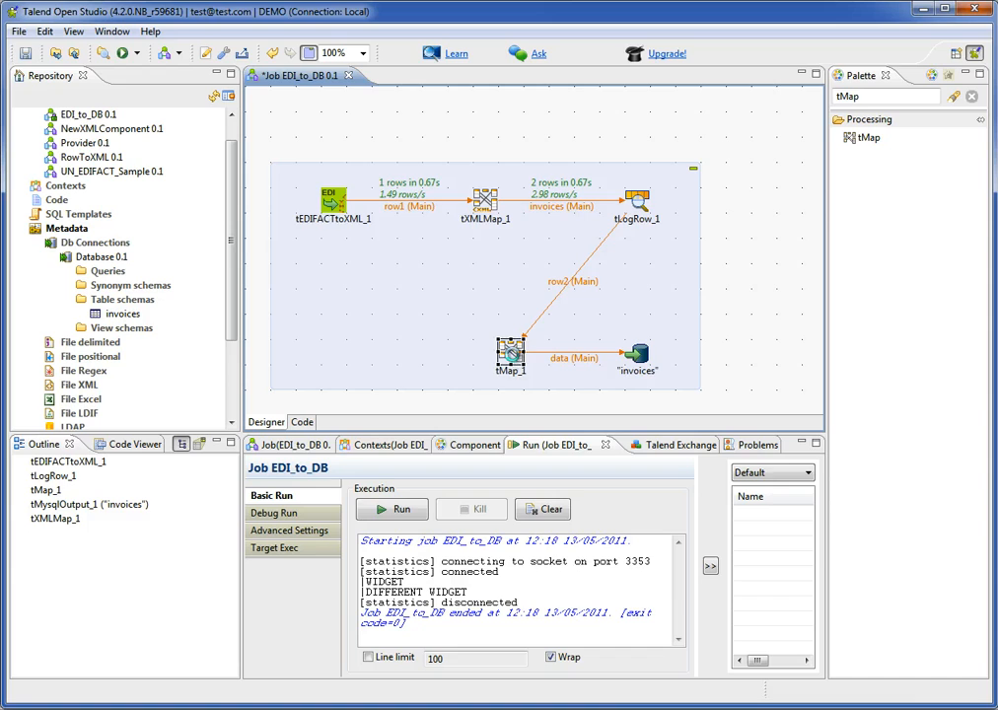
In tMap_1, map both item and itemDescription from row2 to the description column of data and accept the mapping.
double_click(511, 352)
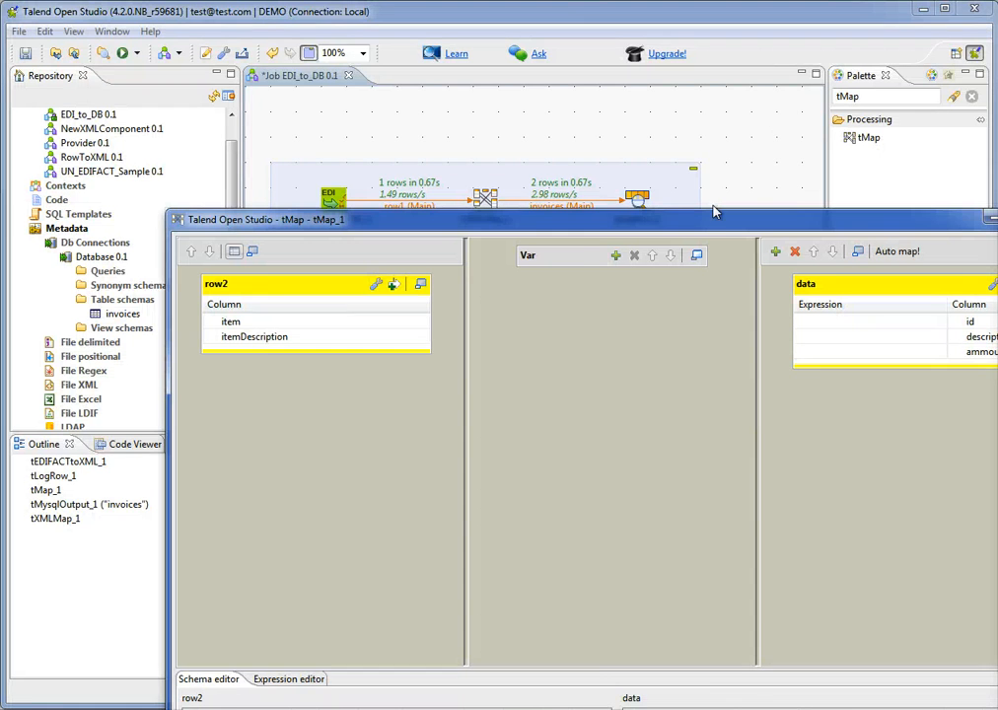
drag(716, 212, 605, 43)
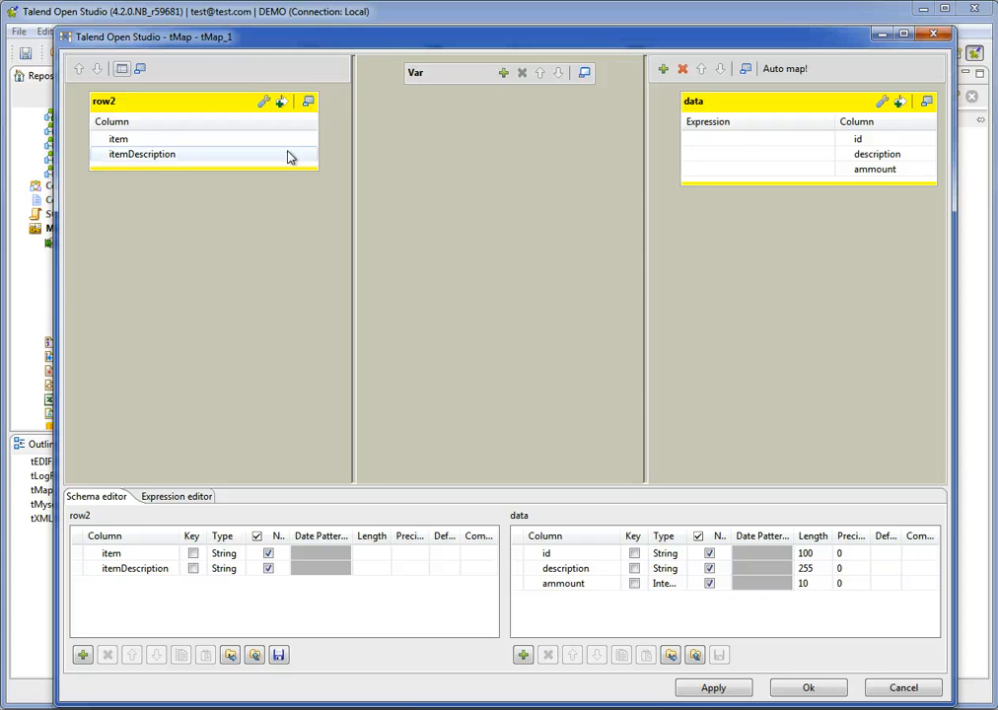
drag(207, 141, 736, 160)
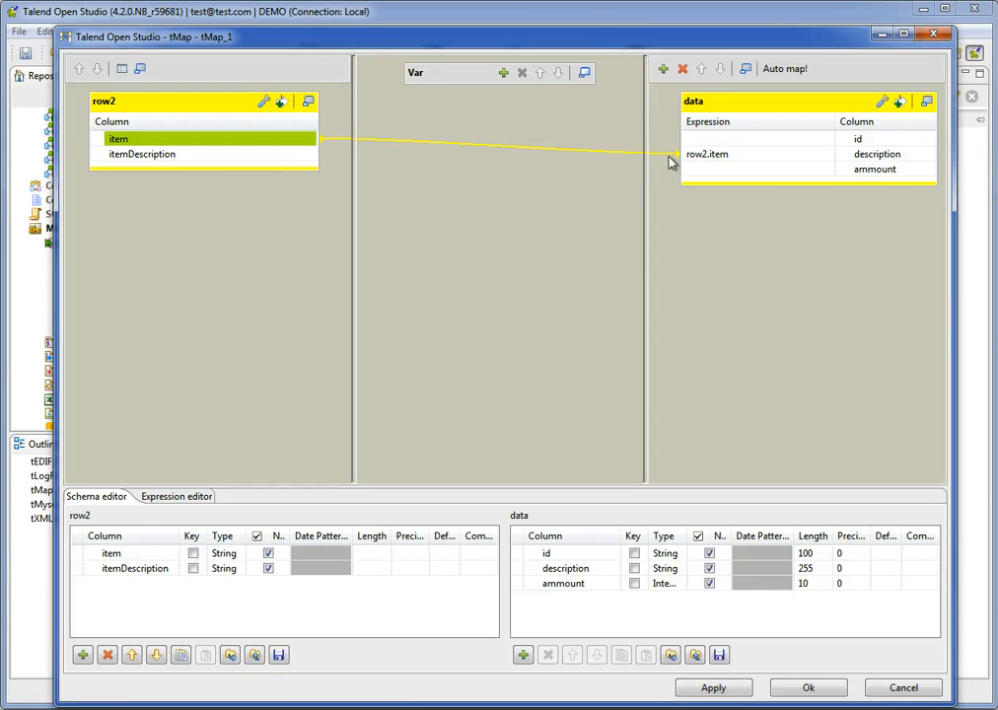
drag(191, 155, 766, 162)
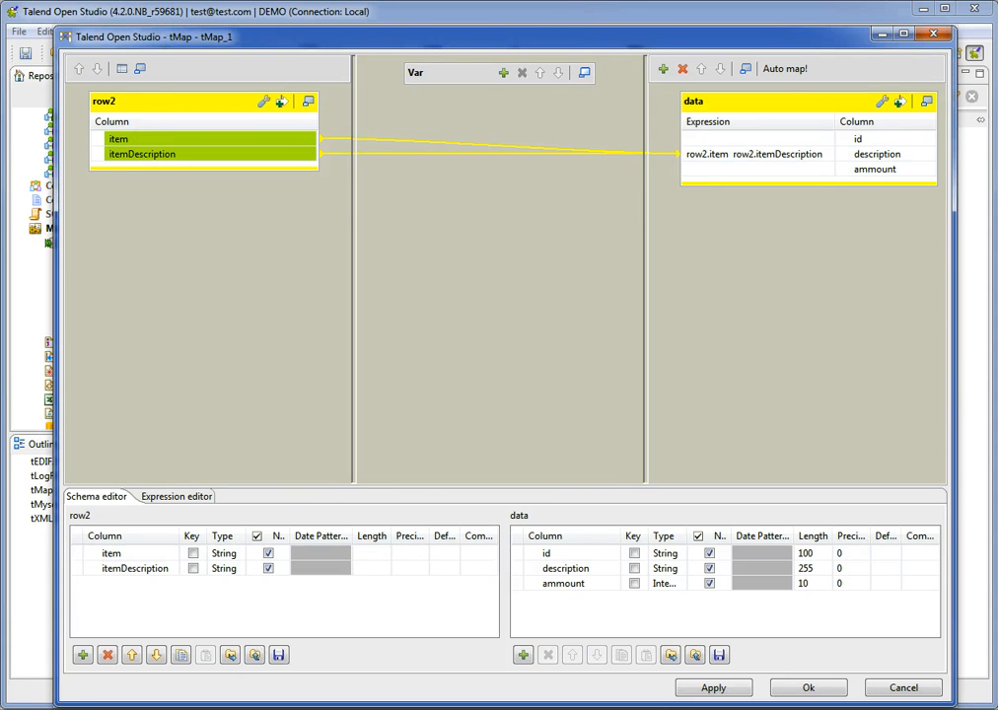
click(804, 687)
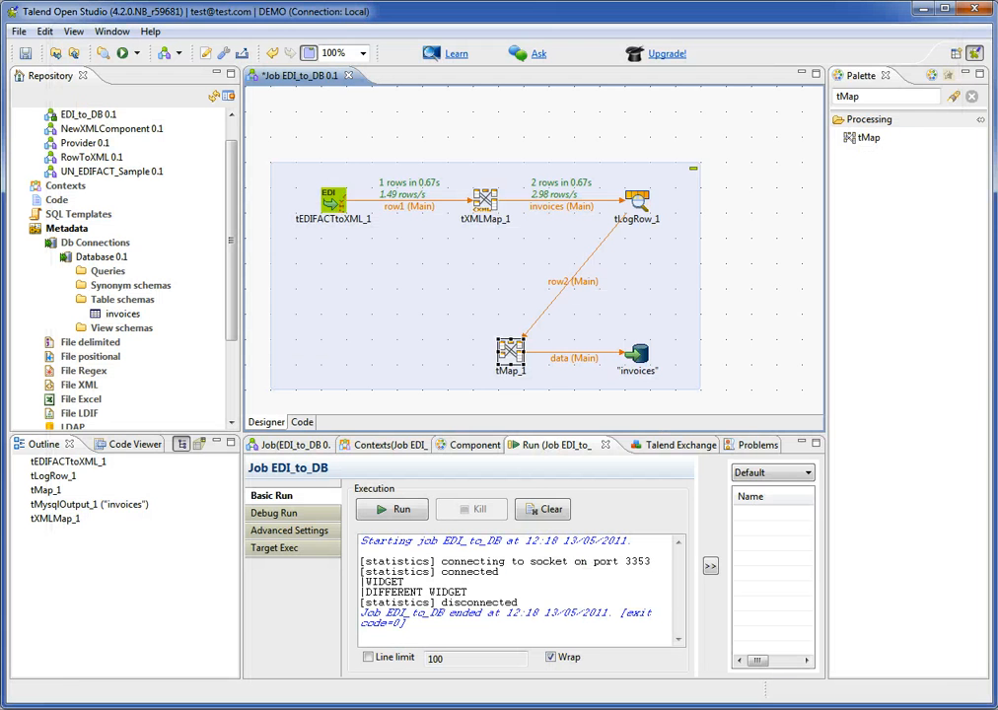